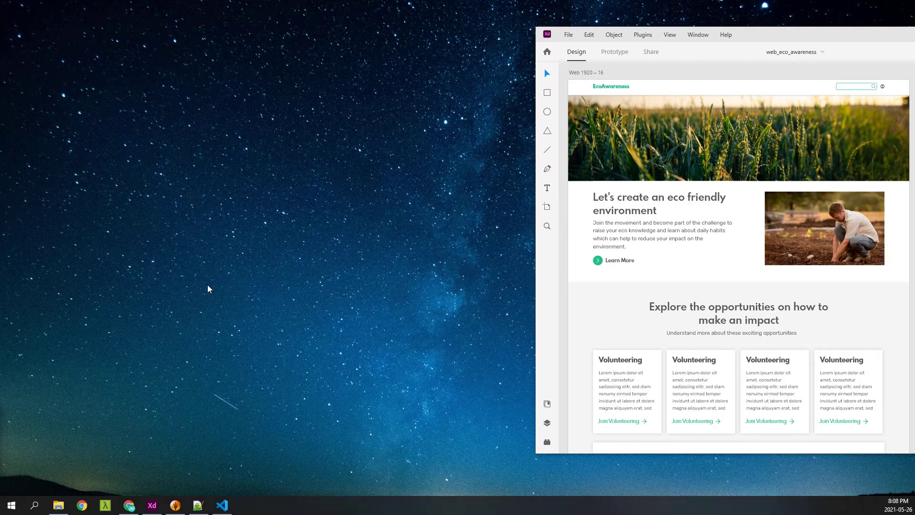
Place the editor left of the design and enter navbar, hero and section on separate styles.md lines.
click(222, 505)
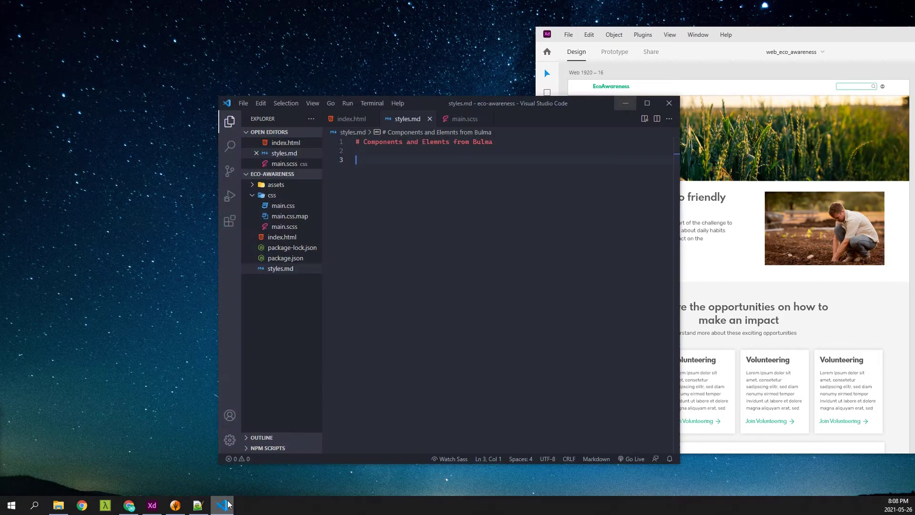
drag(479, 107, 320, 77)
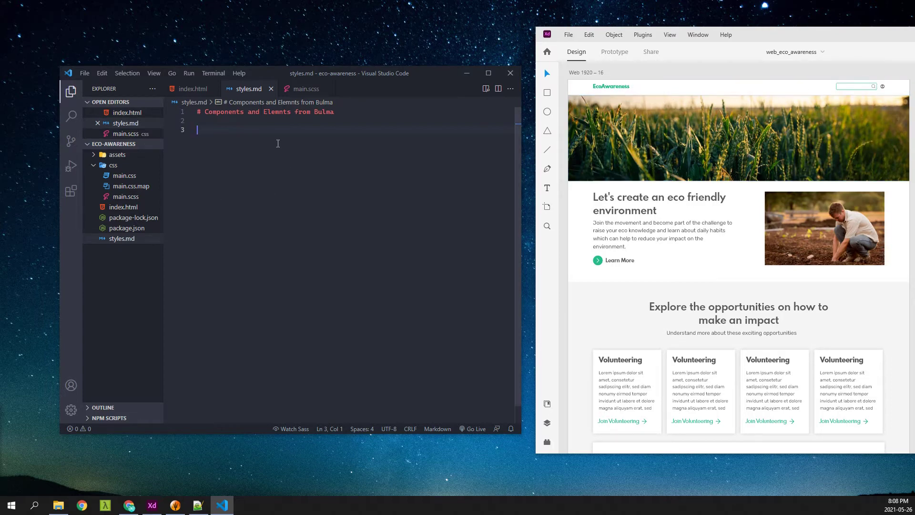
text(navbar)
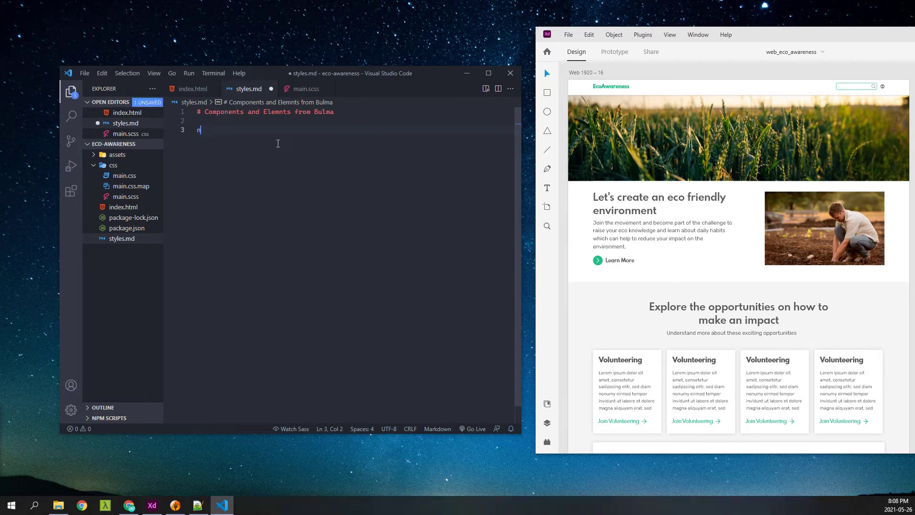
key(Return)
key(Return)
text(ero)
key(Return)
key(Return)
text(ction)
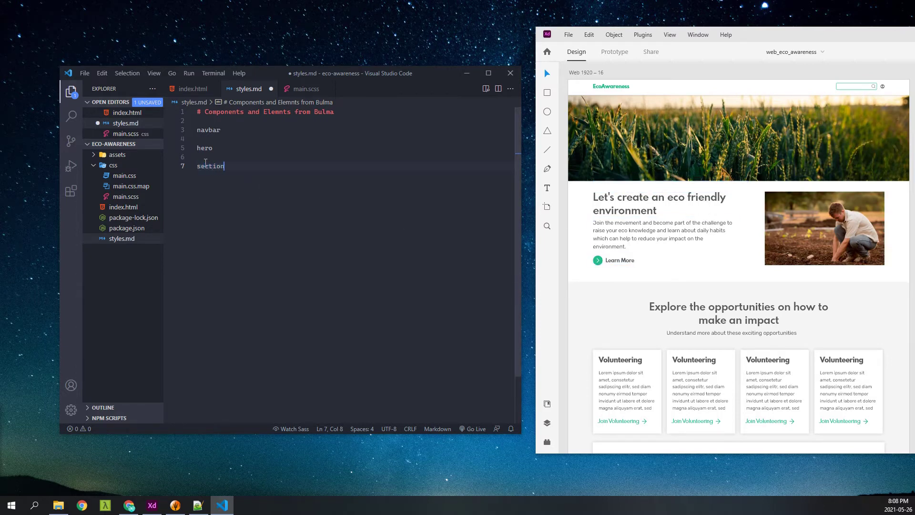
key(Return)
key(Return)
Add centered text, card and columns after section, each on its own line.
scroll(728, 273, down, 5)
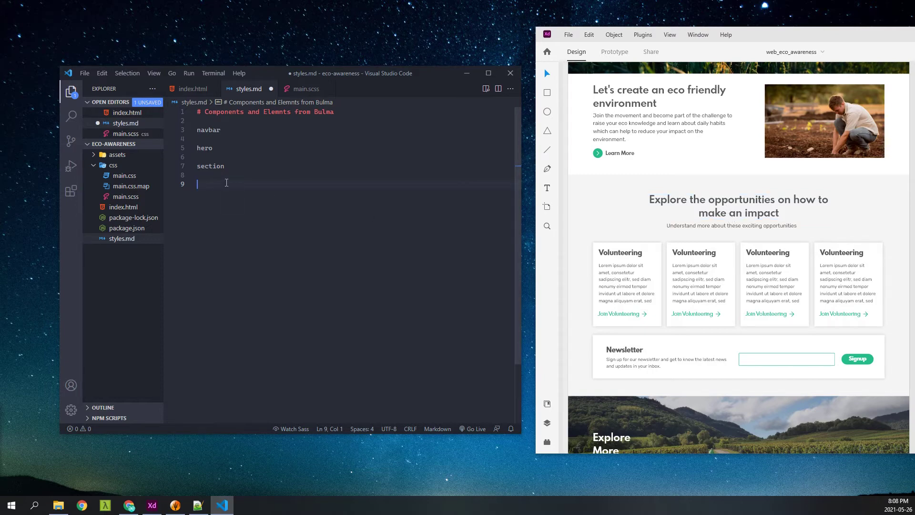
text(centered text)
key(Return)
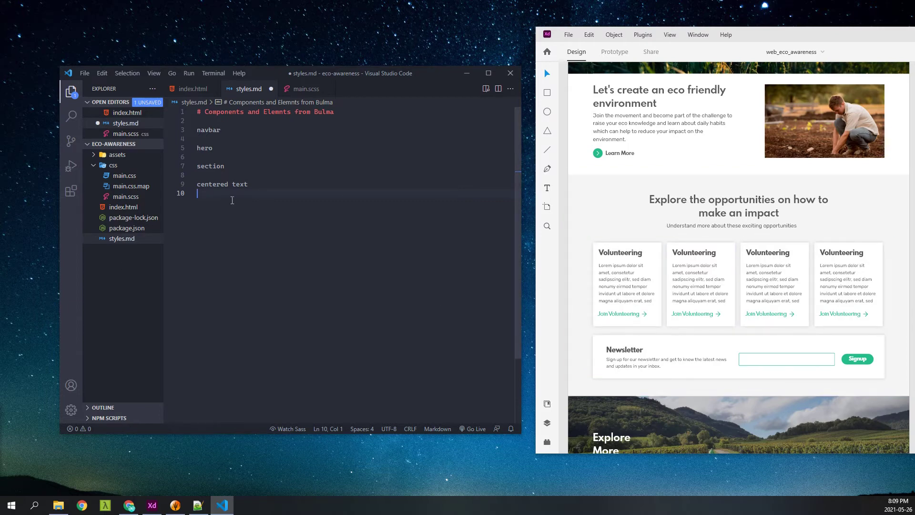
key(Return)
text(card)
key(Return)
key(Return)
scroll(672, 227, down, 1)
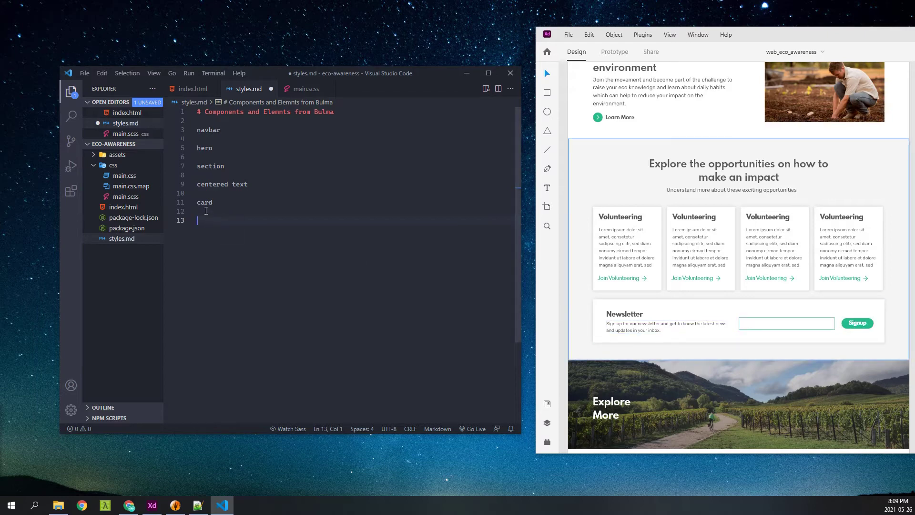
text(olumns)
key(Return)
key(Return)
Check the design's footer copyright area, then add footer as the last styles.md entry.
scroll(758, 260, down, 5)
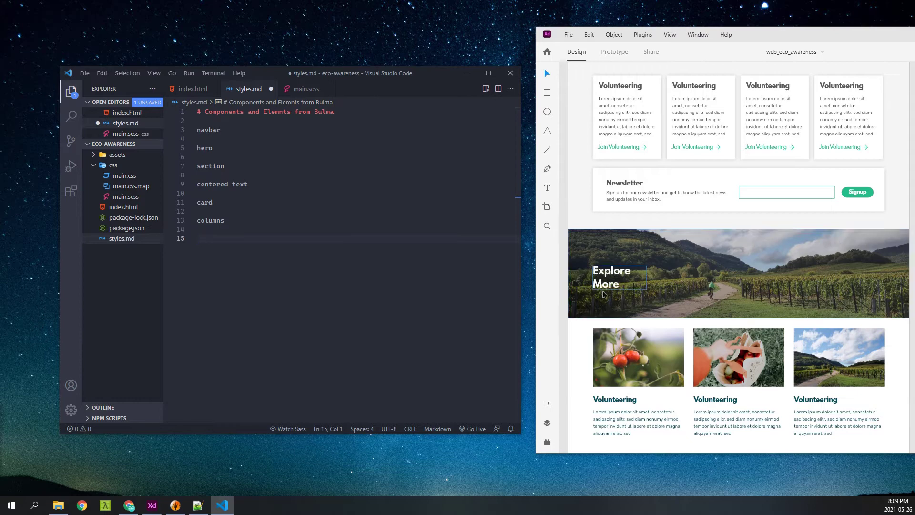
scroll(620, 267, down, 3)
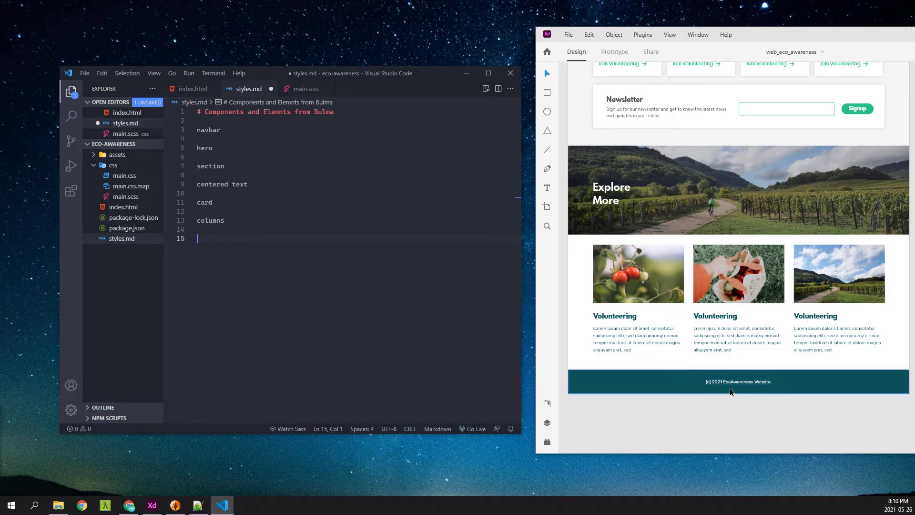
double_click(744, 388)
key(Escape)
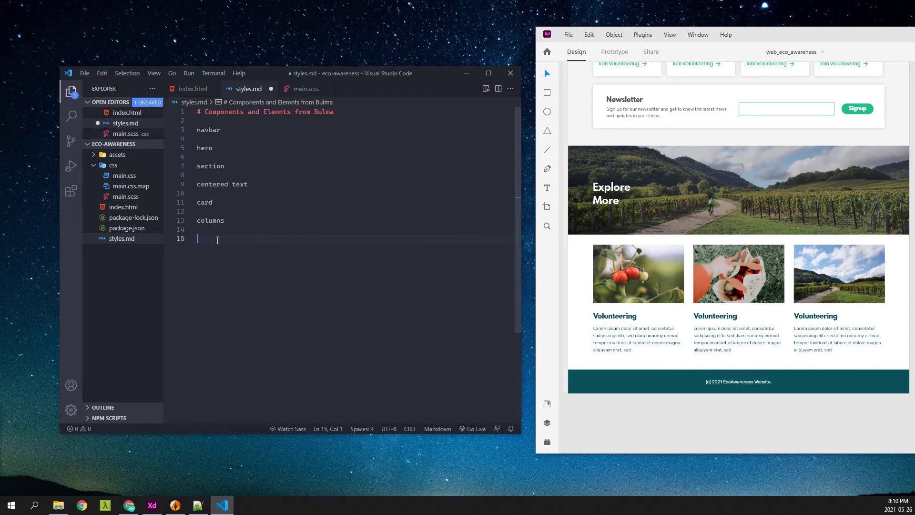
click(216, 241)
text(footer)
key(Return)
Save styles.md and move the editor, with its file sidebar hidden, to the right side.
click(128, 505)
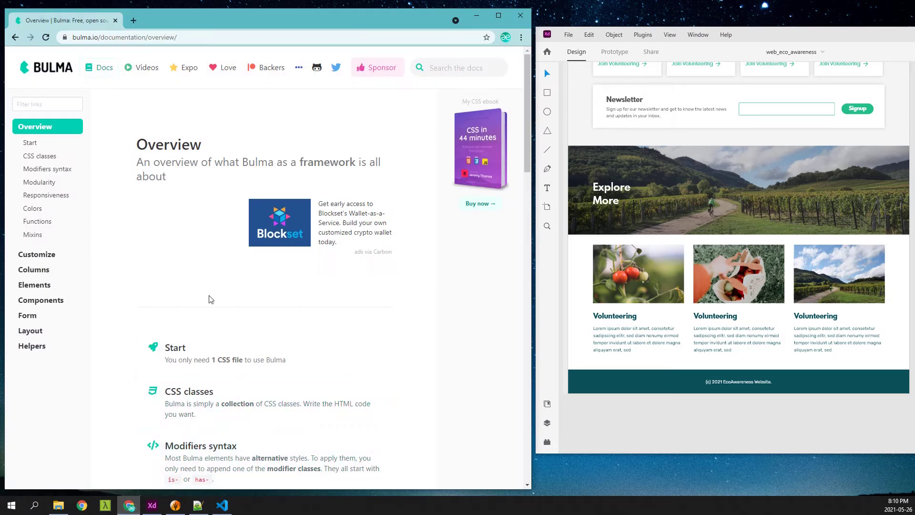
click(222, 505)
drag(306, 78, 787, 104)
key(ctrl+b)
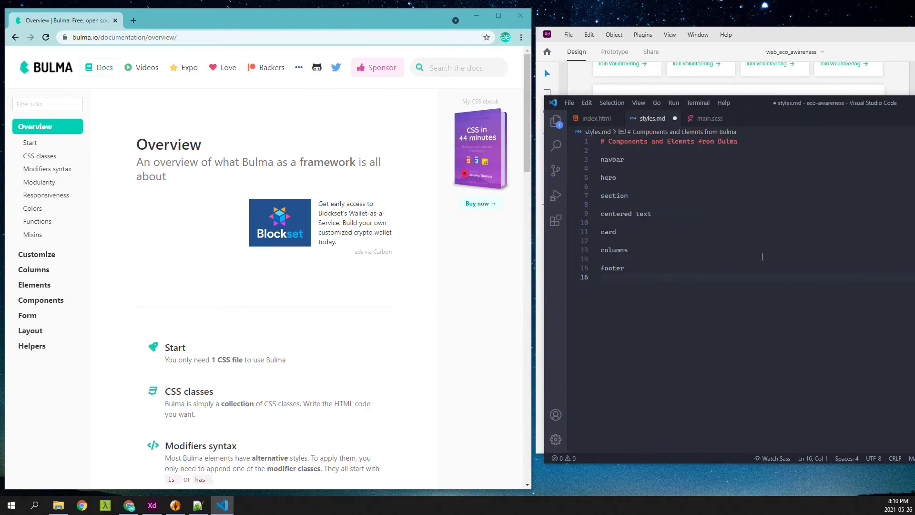
key(ctrl+s)
Shift the editor further right and expand the Helpers topics in the Bulma docs sidebar.
drag(665, 103, 727, 220)
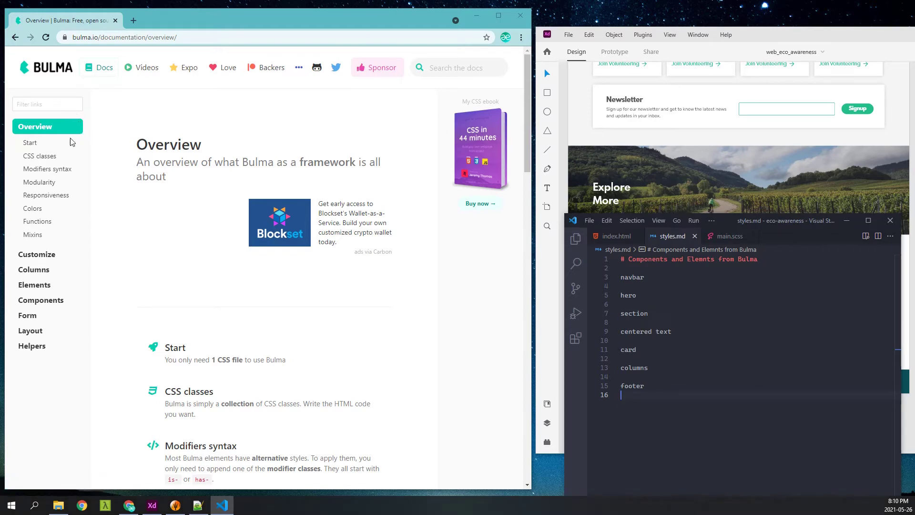
click(175, 137)
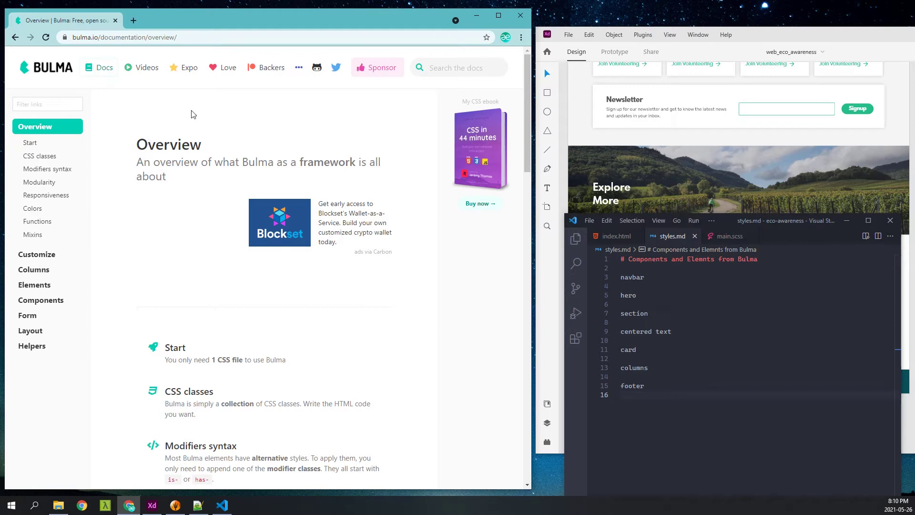
click(29, 352)
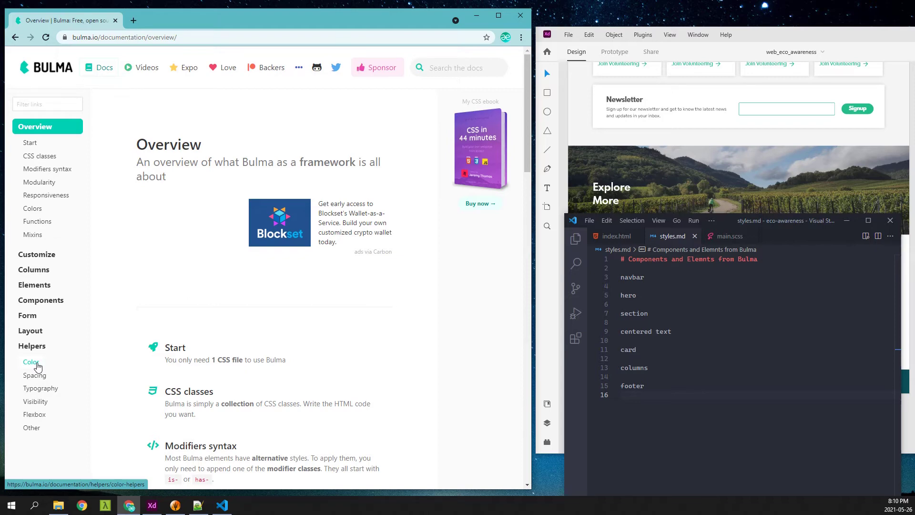
On the Color helpers page, highlight has-text-primary and compare it with $primary (#24BE8C) in main.scss.
click(37, 364)
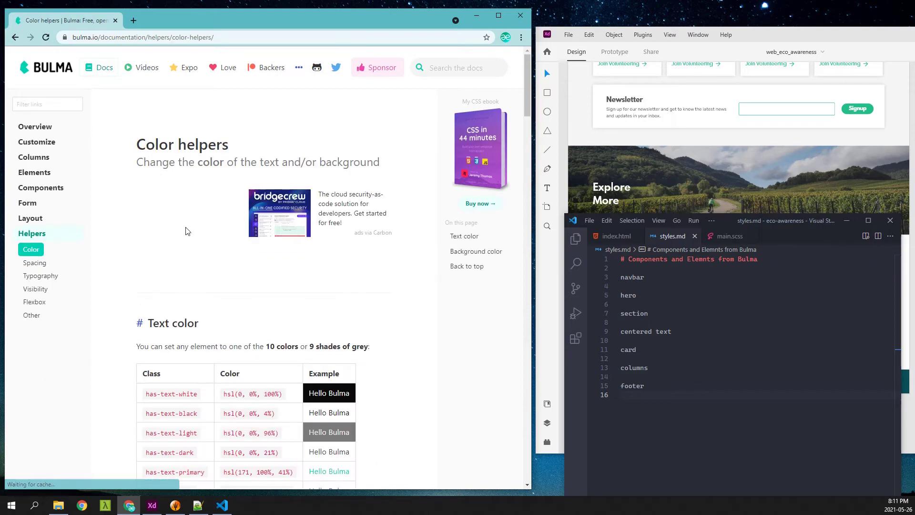
scroll(167, 208, down, 5)
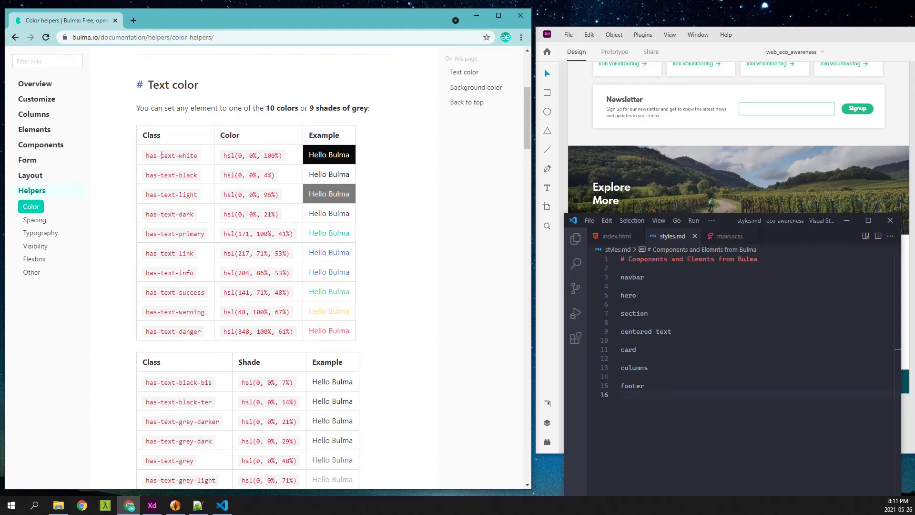
drag(146, 156, 188, 159)
double_click(196, 233)
click(204, 243)
drag(204, 237, 186, 236)
click(728, 236)
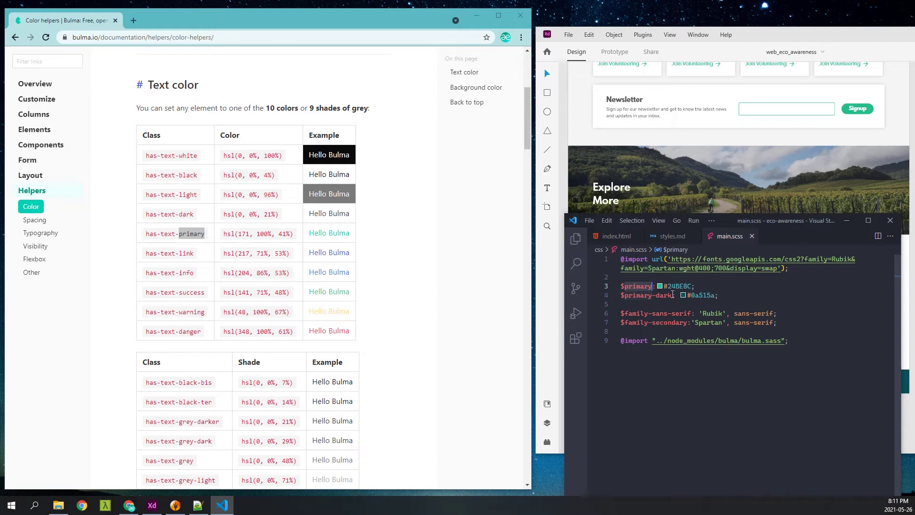
Scroll through the Color page's background colour tables, then open the Spacing helpers page.
click(189, 322)
scroll(187, 320, down, 2)
scroll(188, 320, down, 6)
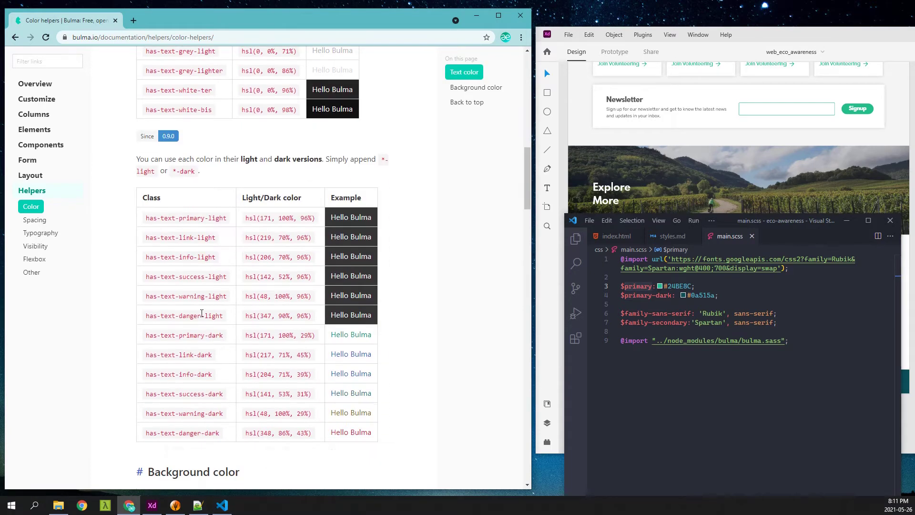
scroll(190, 284, down, 7)
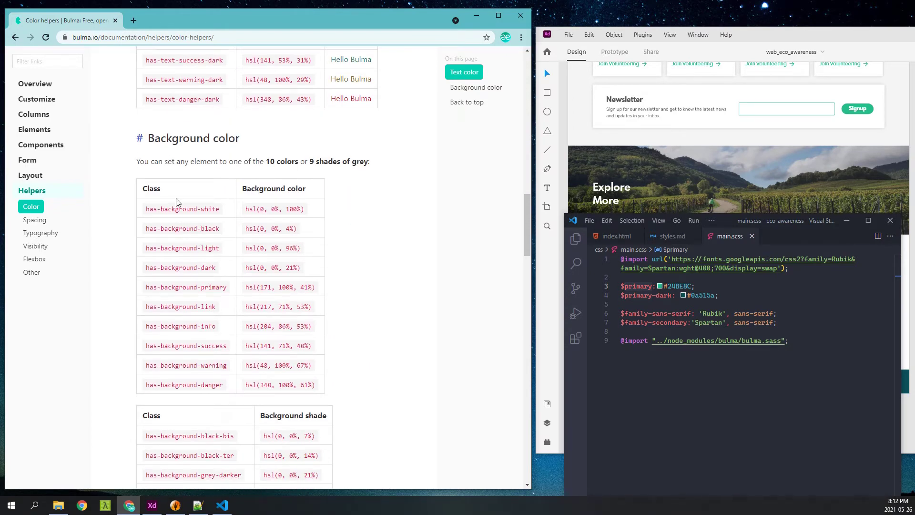
scroll(176, 202, down, 1)
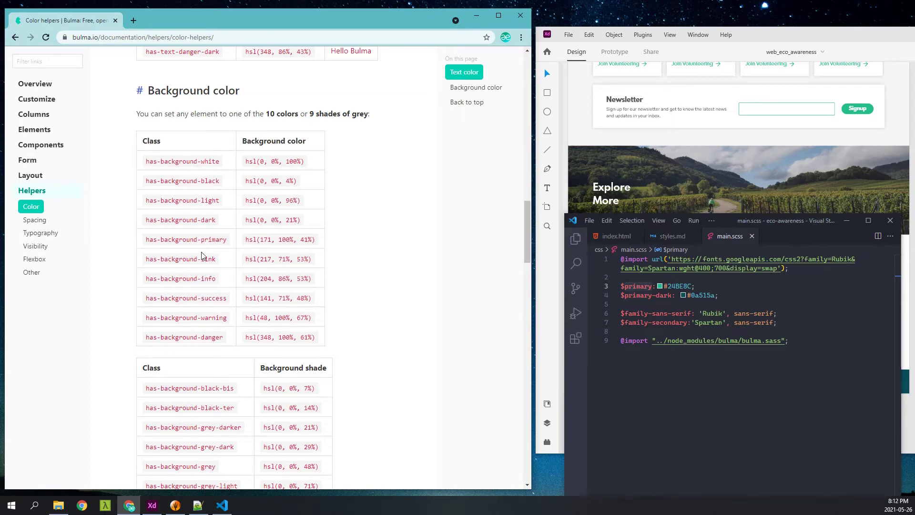
scroll(200, 254, down, 2)
scroll(201, 255, down, 7)
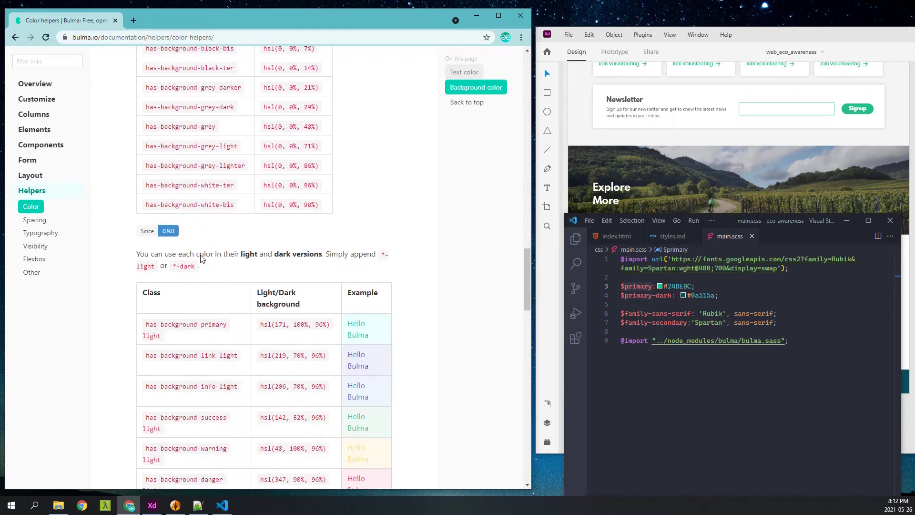
scroll(200, 257, down, 2)
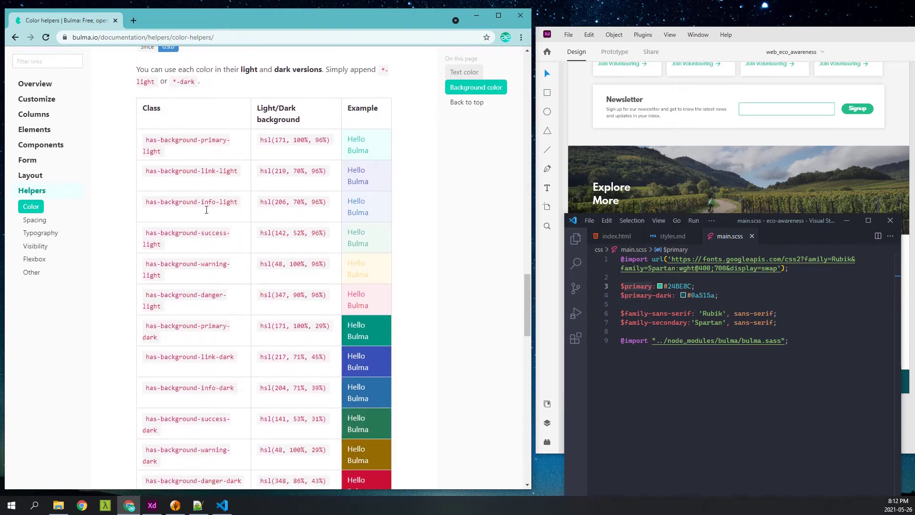
scroll(205, 221, down, 6)
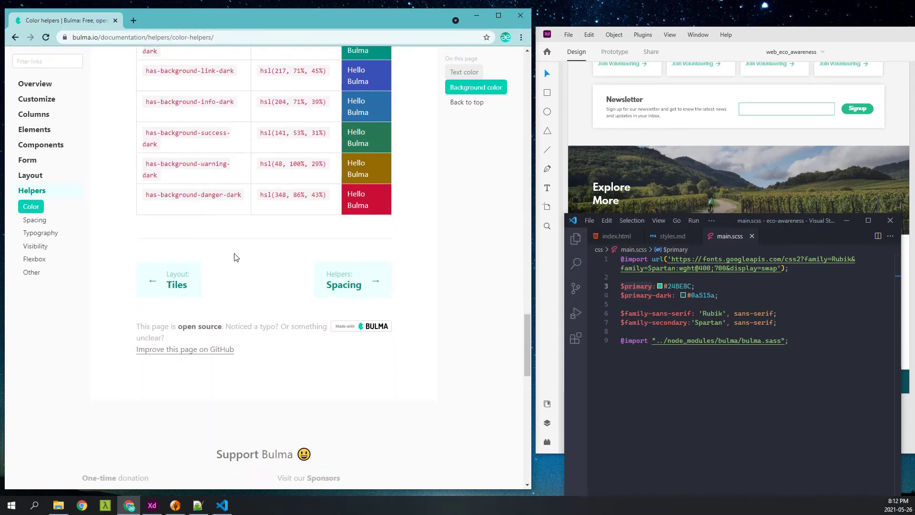
click(37, 221)
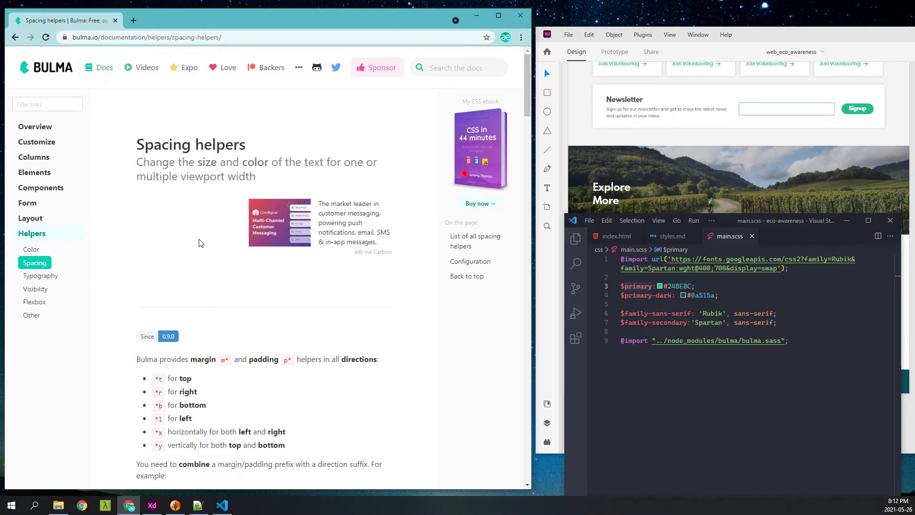
Scroll to the spacing helpers table and widen the docs window so all 98 helpers fit.
scroll(187, 191, down, 4)
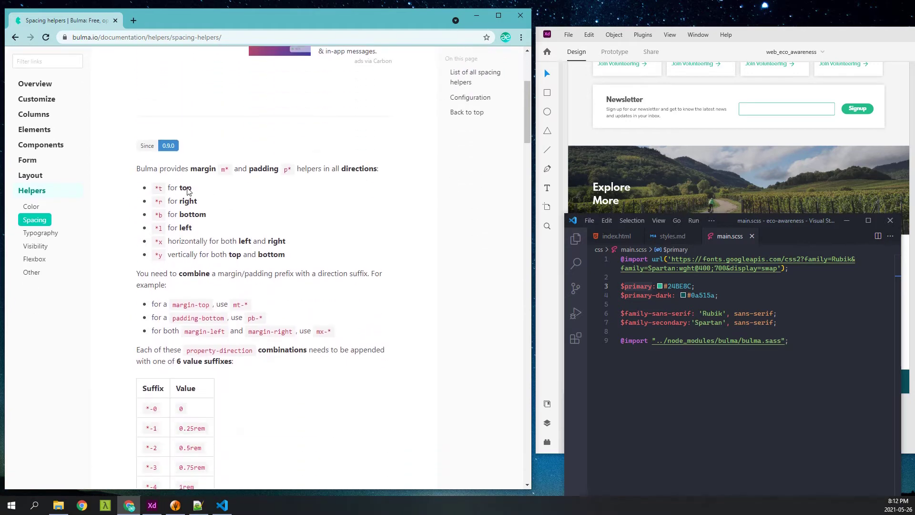
scroll(188, 190, down, 2)
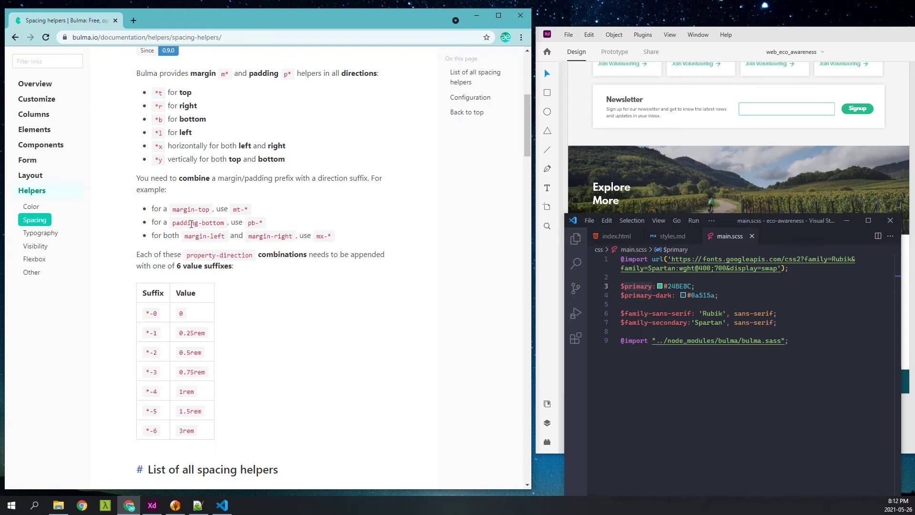
scroll(272, 225, down, 6)
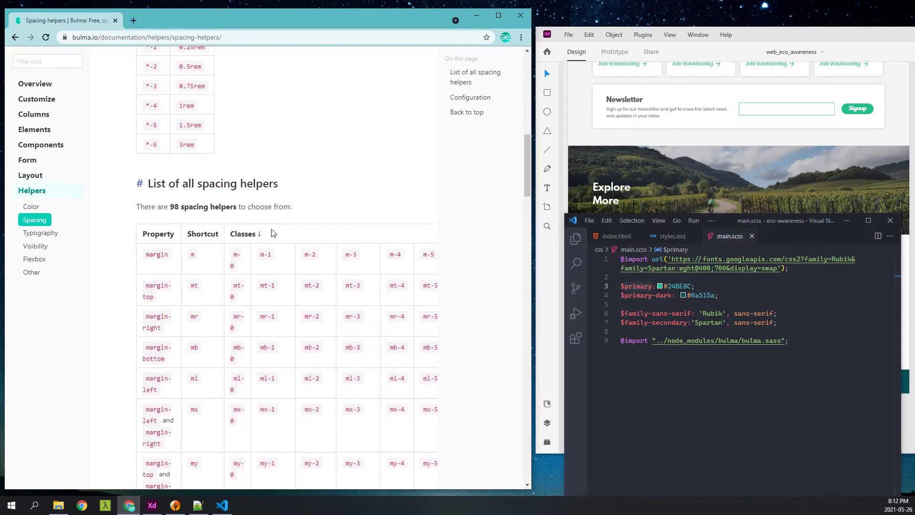
scroll(273, 232, down, 2)
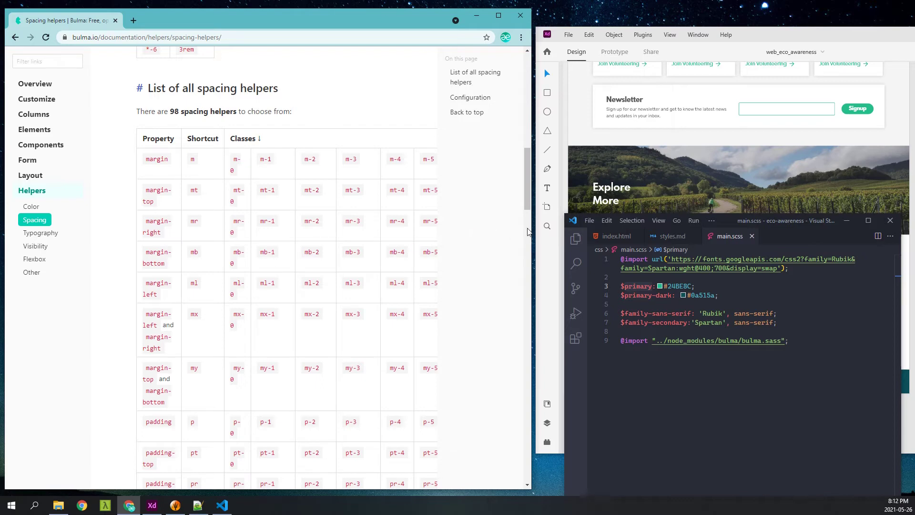
drag(532, 231, 692, 236)
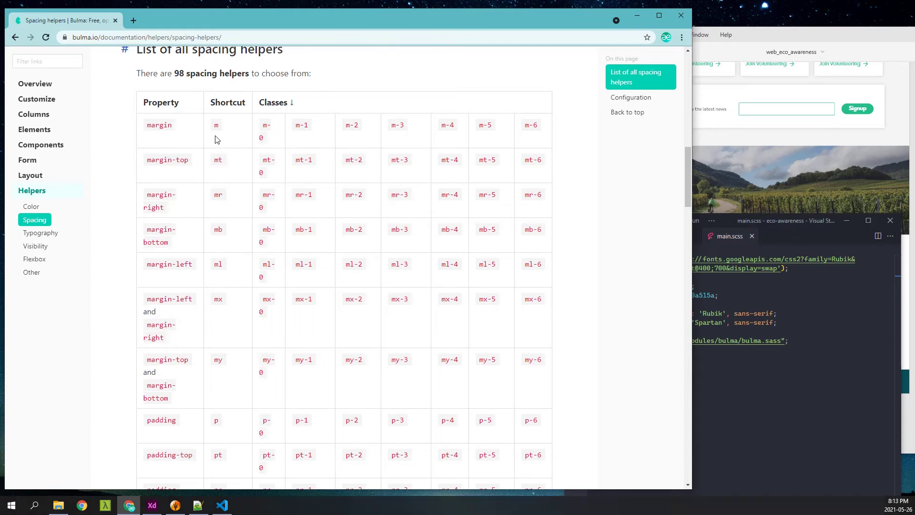
double_click(217, 162)
double_click(217, 194)
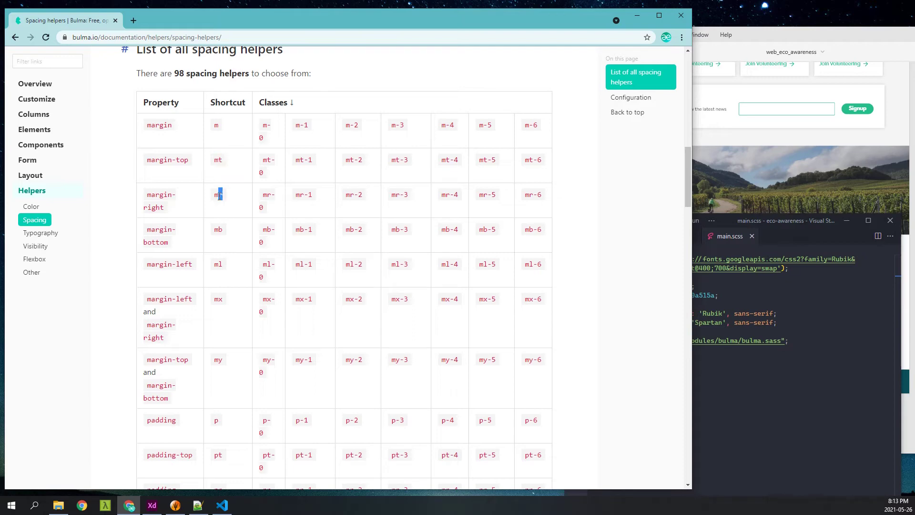
double_click(220, 230)
double_click(221, 265)
scroll(224, 268, down, 2)
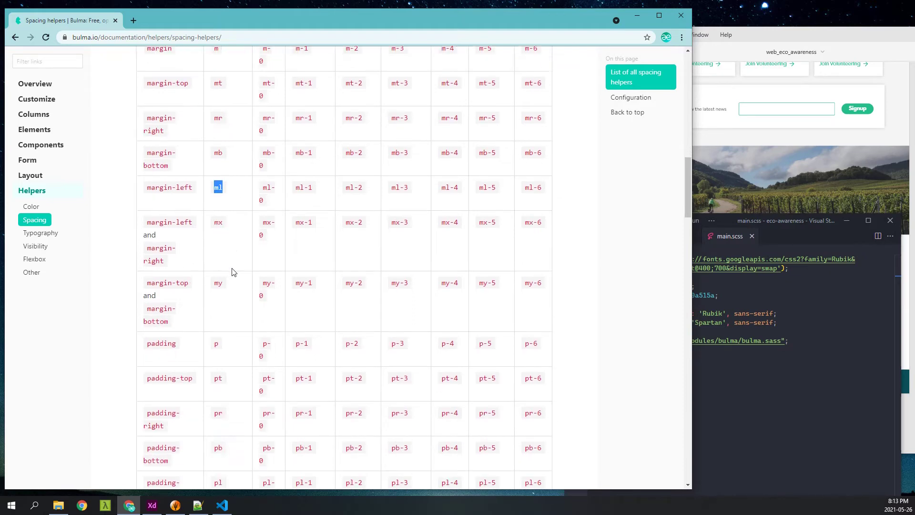
click(224, 208)
drag(224, 208, 214, 205)
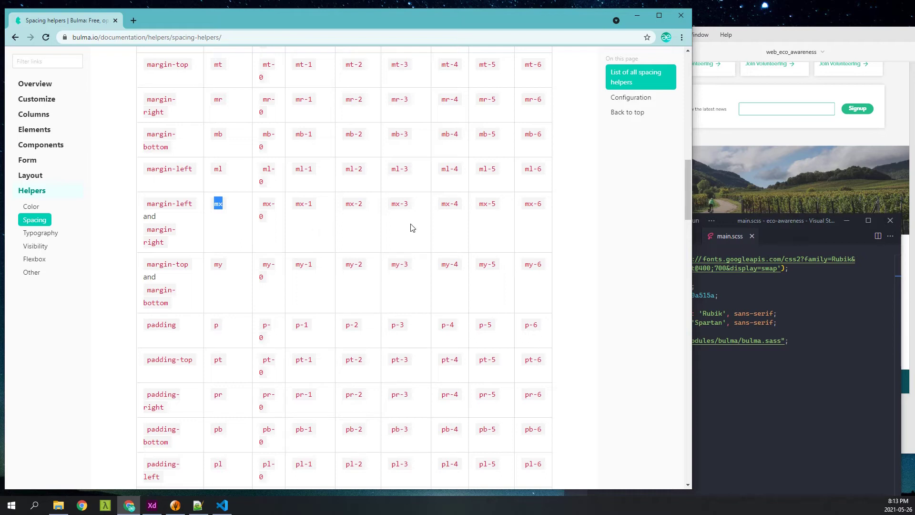
double_click(218, 264)
scroll(248, 257, down, 2)
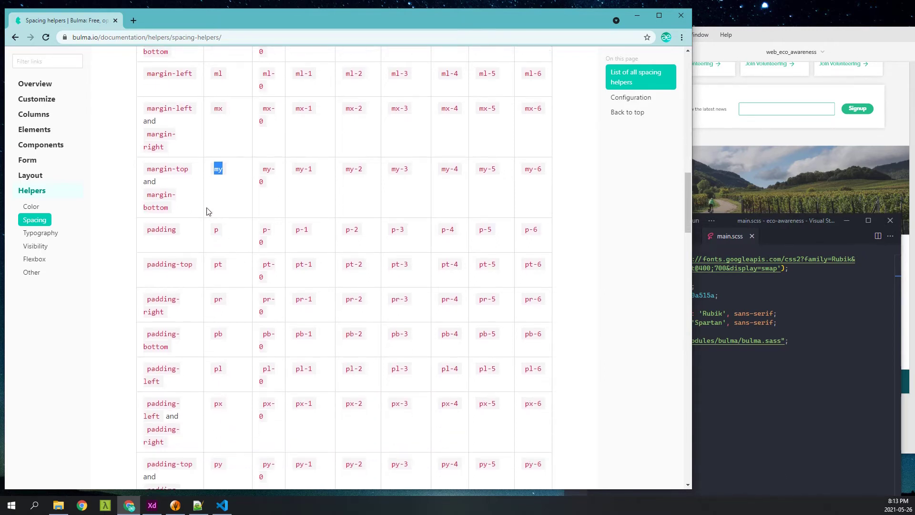
scroll(205, 223, down, 2)
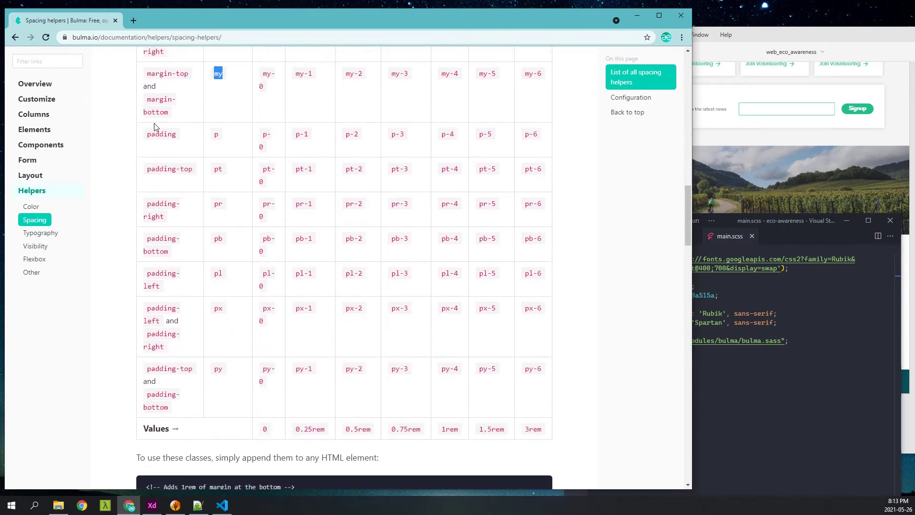
double_click(216, 136)
click(266, 429)
drag(266, 429, 263, 429)
drag(542, 370, 525, 372)
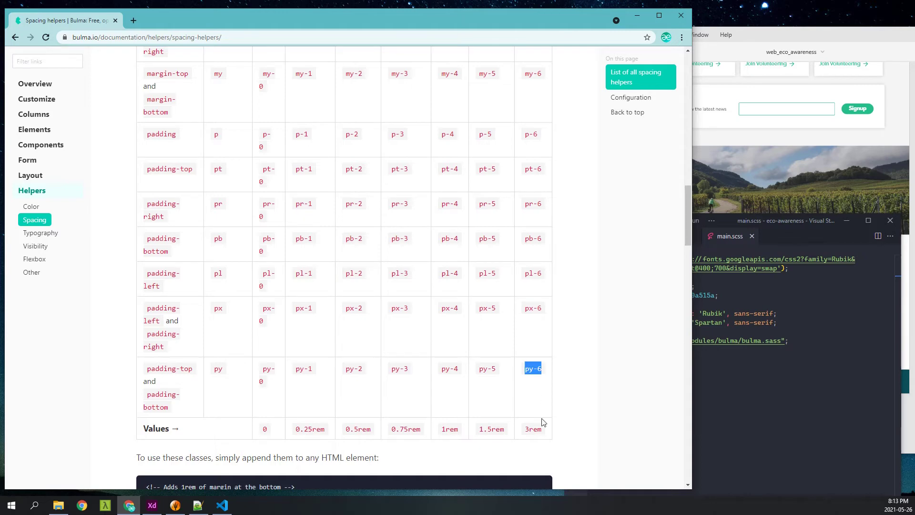
drag(543, 429, 528, 429)
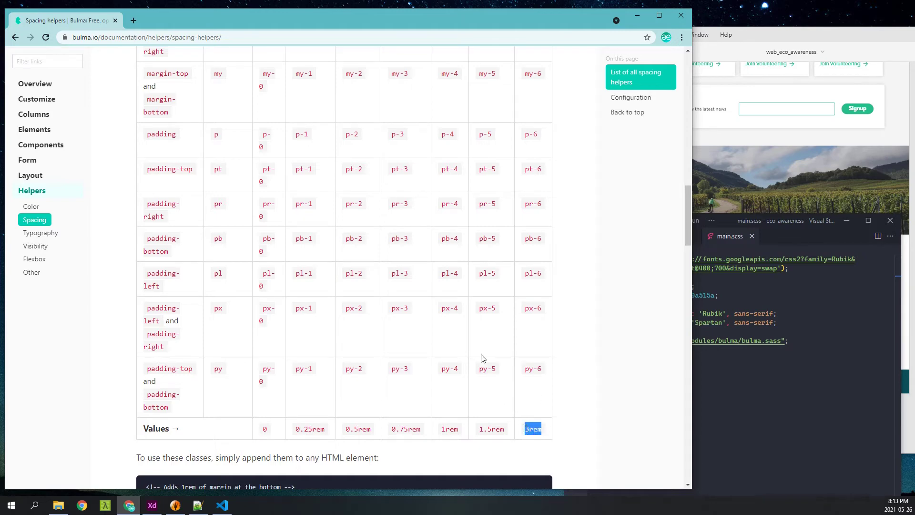
scroll(479, 353, down, 3)
scroll(465, 333, down, 3)
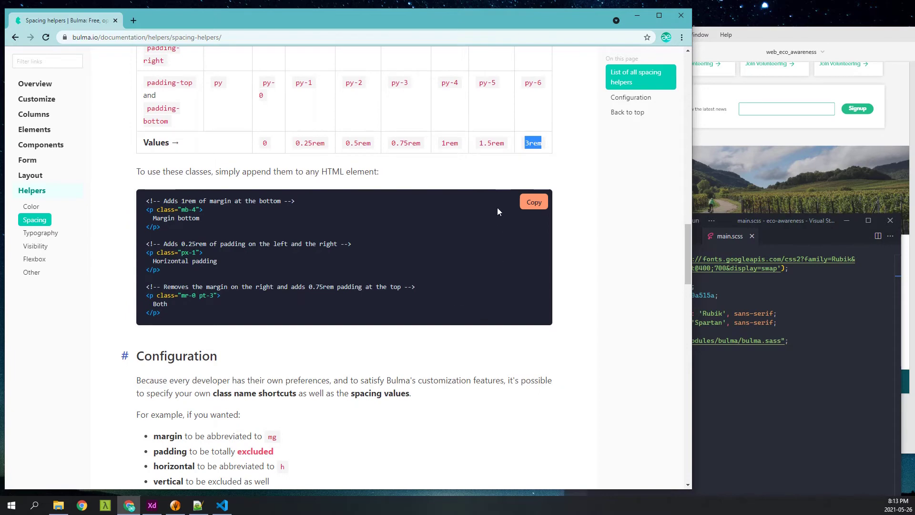
scroll(477, 200, up, 1)
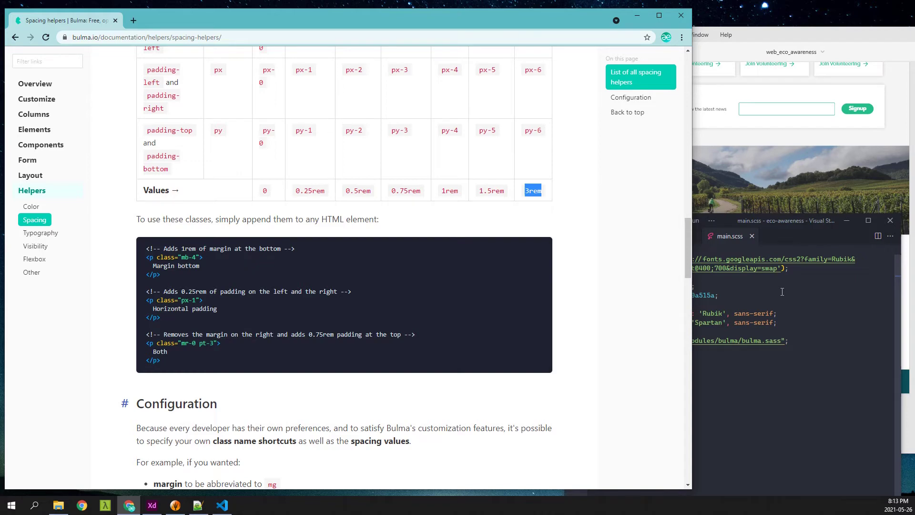
scroll(348, 217, down, 4)
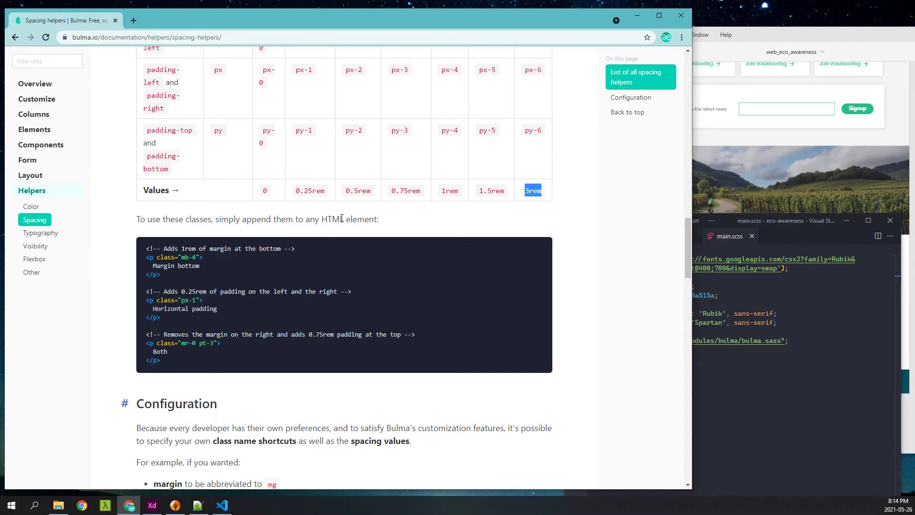
scroll(348, 219, down, 2)
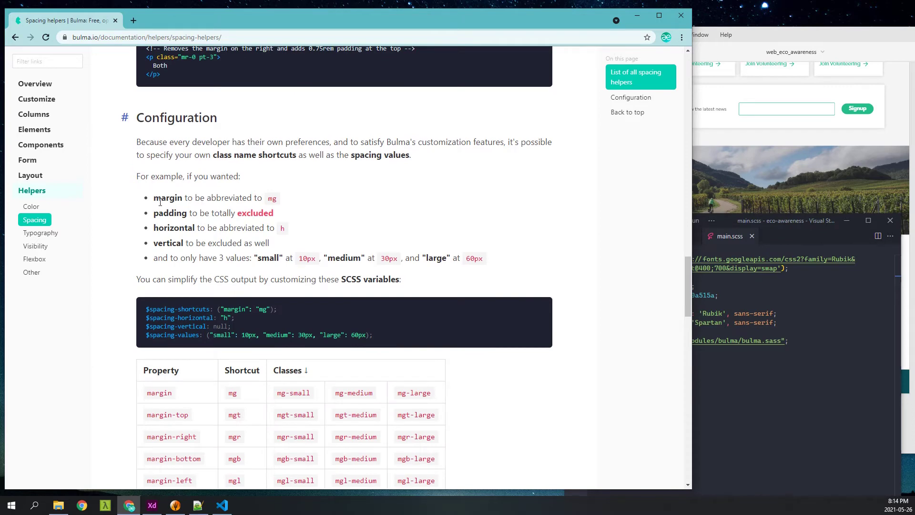
scroll(139, 204, down, 1)
scroll(143, 205, down, 2)
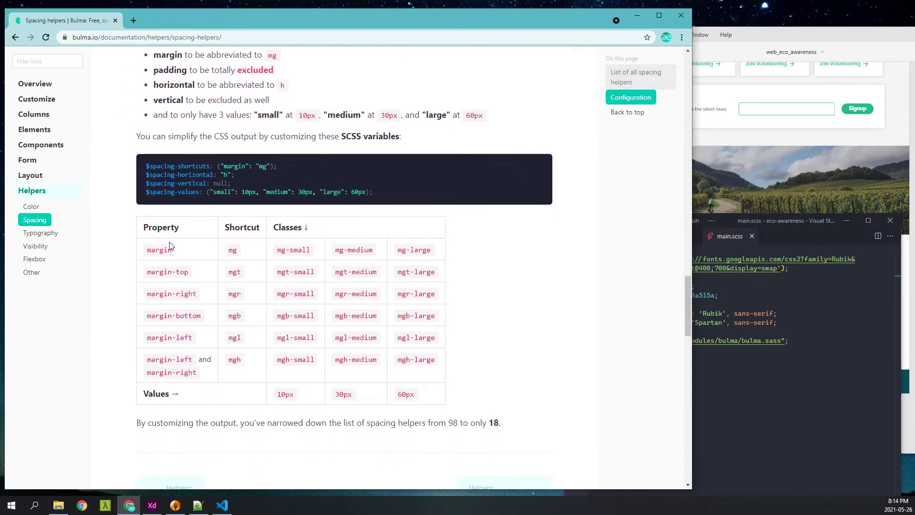
Open Typography helpers and select the has-text-centered class in the Alignment section.
click(48, 232)
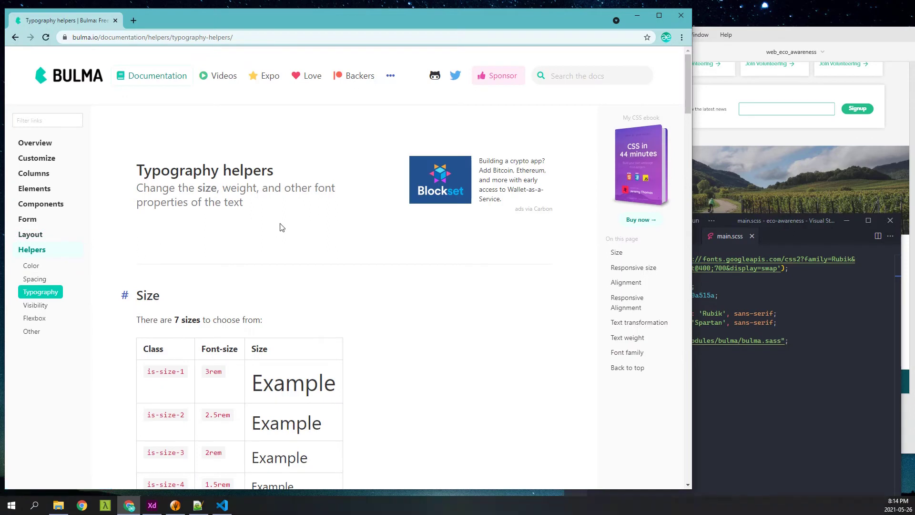
scroll(277, 227, down, 5)
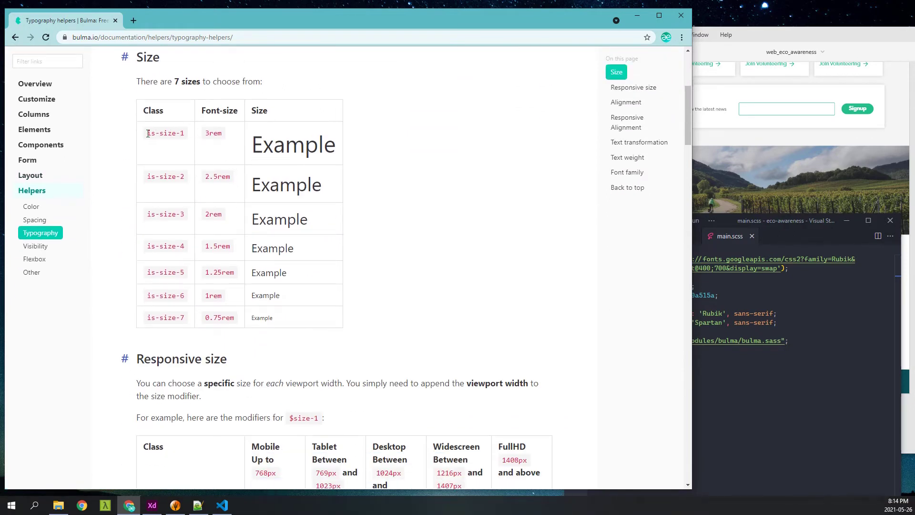
drag(148, 134, 184, 135)
click(188, 137)
scroll(196, 260, down, 3)
scroll(197, 257, down, 2)
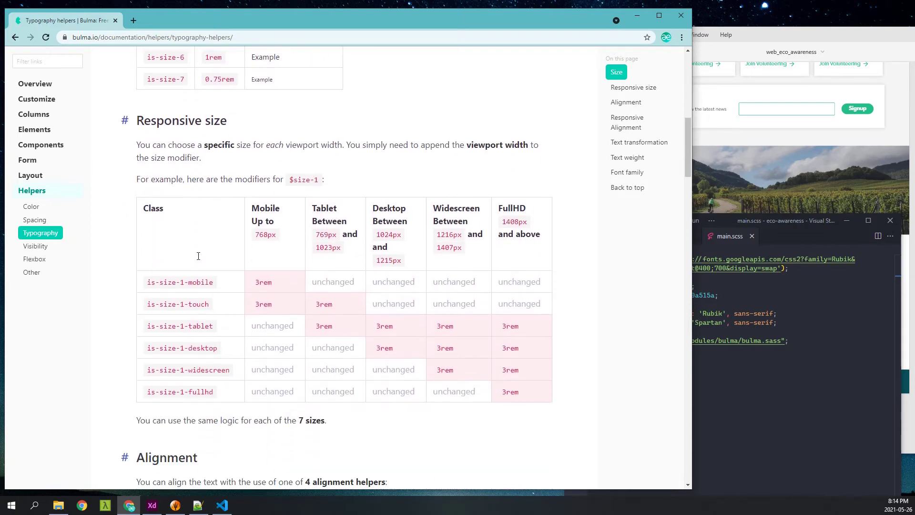
scroll(183, 199, down, 7)
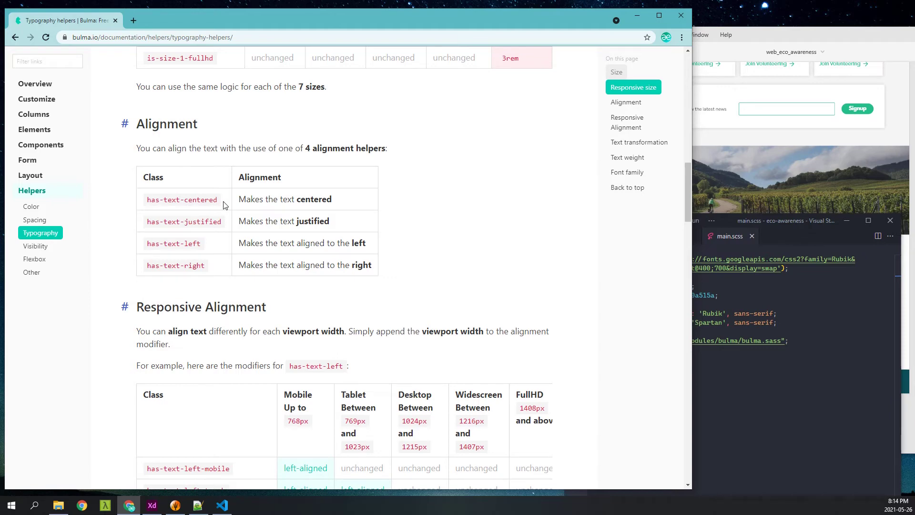
drag(217, 199, 145, 198)
key(ctrl+c)
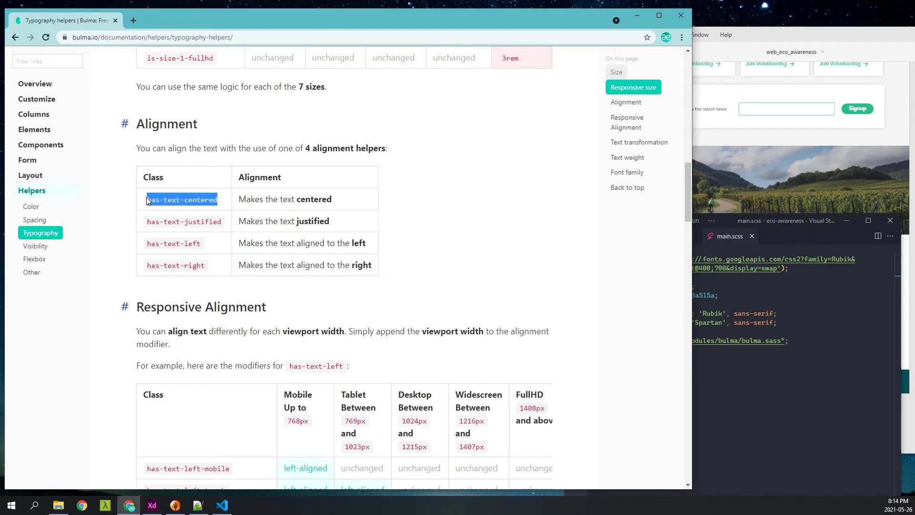
Paste has-text-centered, indented, on the line beneath centered text in styles.md.
click(715, 248)
click(673, 236)
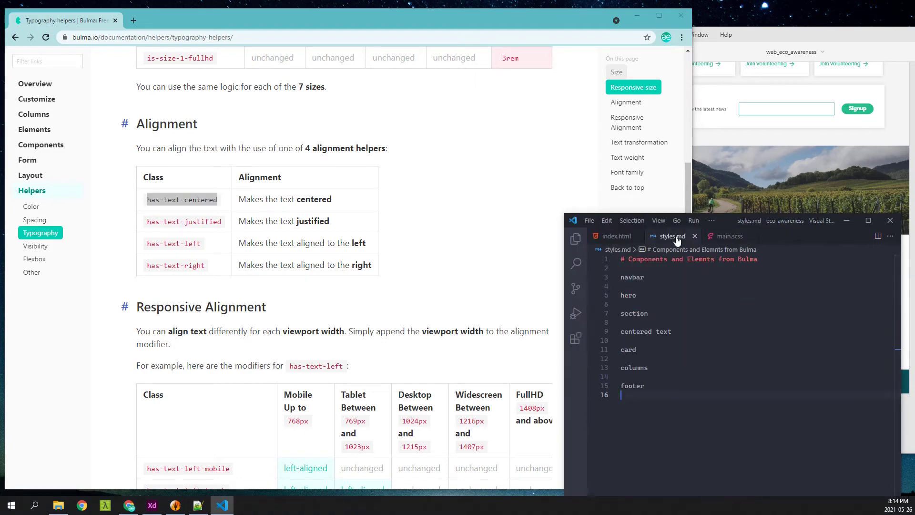
click(659, 341)
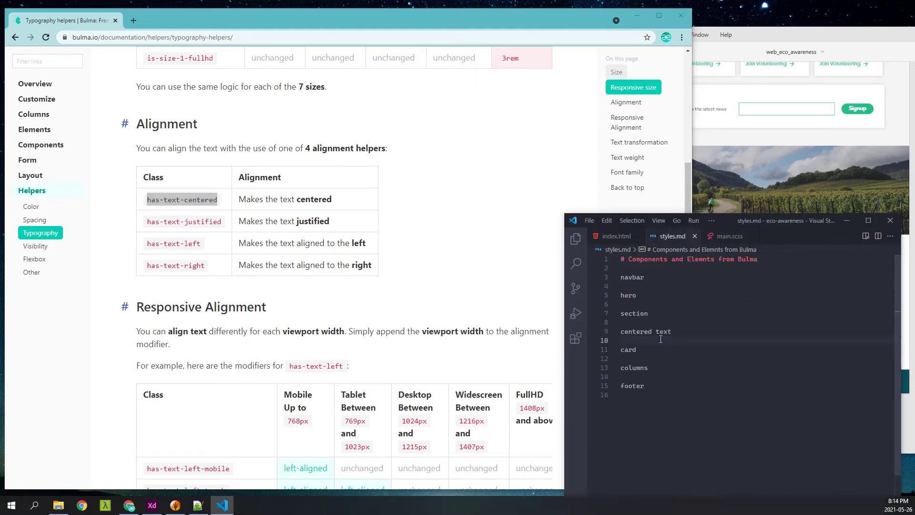
key(Tab)
key(ctrl+v)
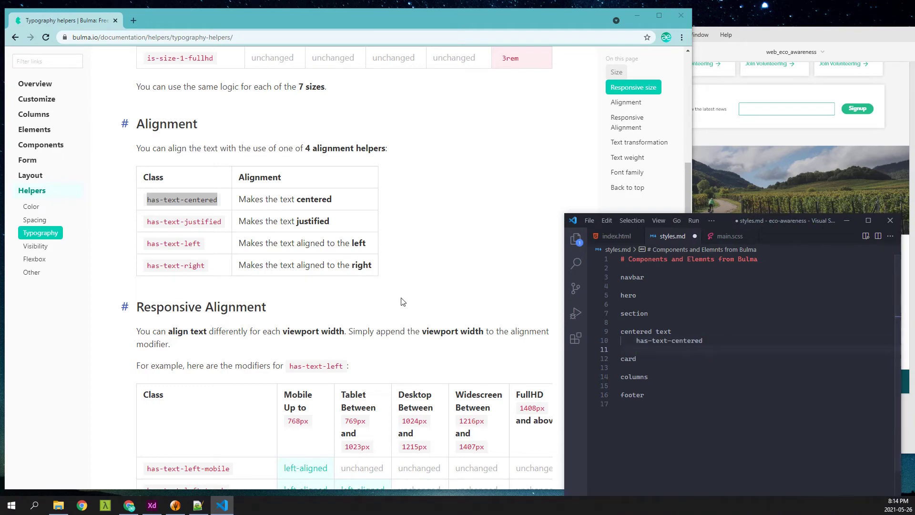
click(408, 303)
scroll(369, 274, down, 2)
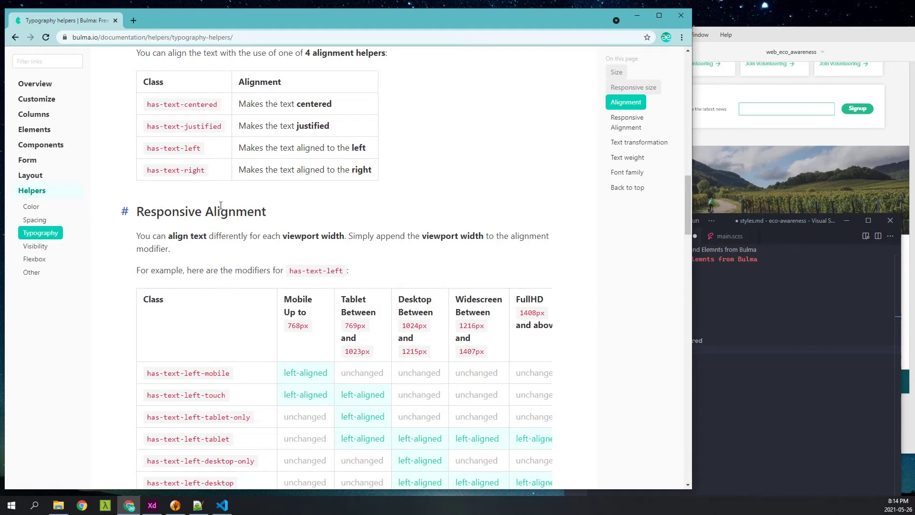
Scroll down to the Font family section and select the is-family-secondary class.
scroll(210, 212, down, 5)
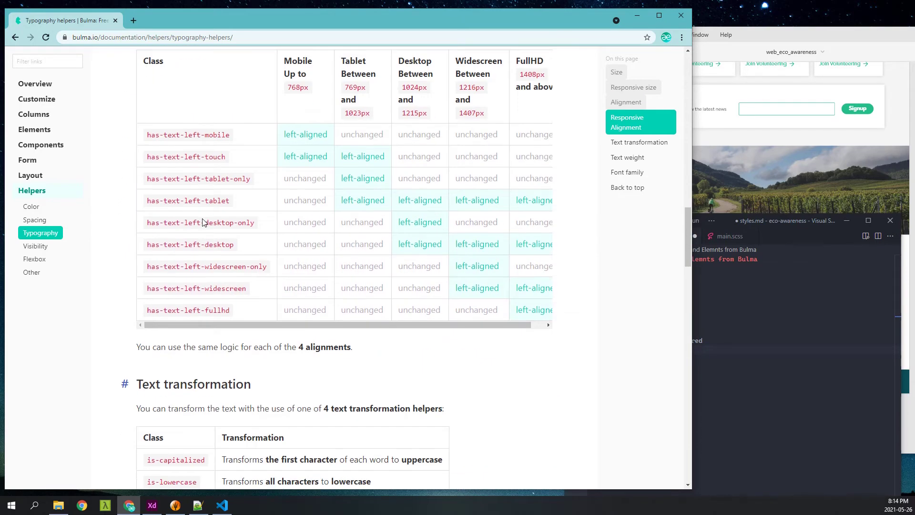
scroll(202, 223, down, 2)
scroll(201, 223, down, 2)
scroll(202, 223, down, 1)
scroll(185, 235, down, 2)
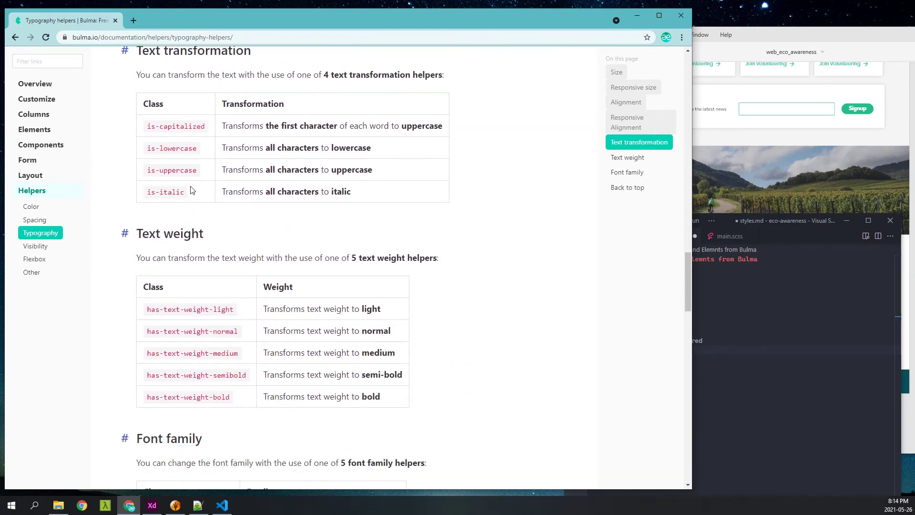
scroll(201, 287, down, 2)
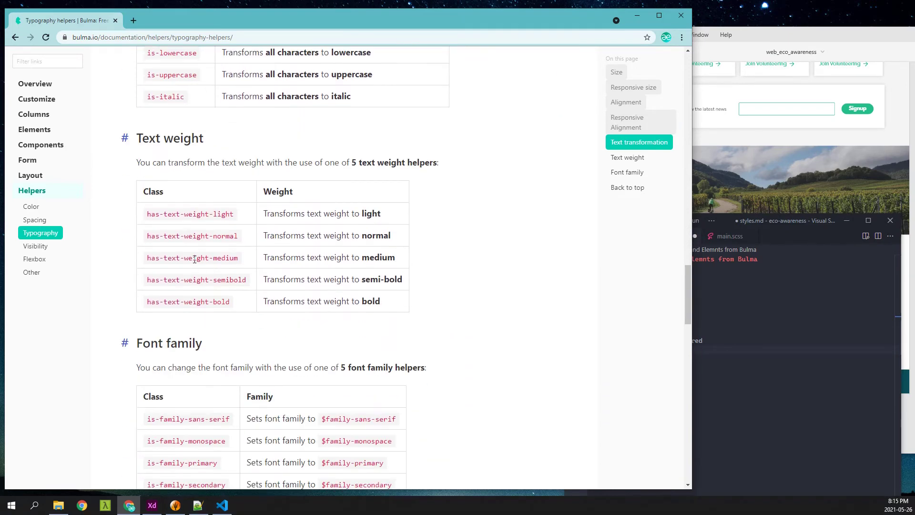
scroll(195, 267, down, 1)
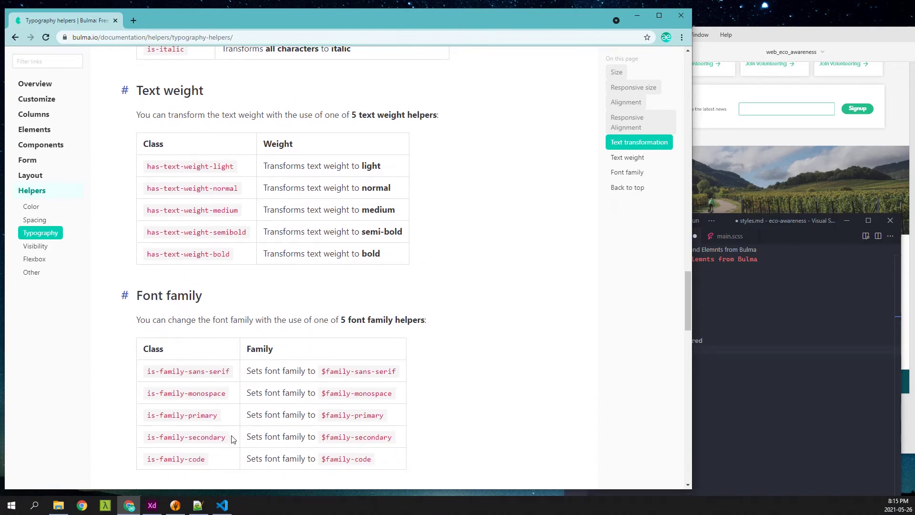
drag(232, 439, 147, 434)
key(ctrl+c)
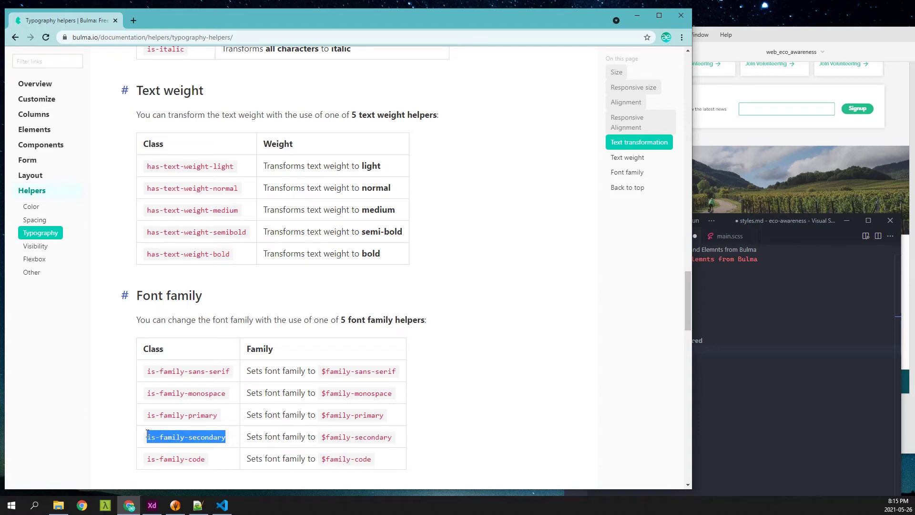
Paste is-family-secondary on a new line under has-text-centered in styles.md.
click(725, 346)
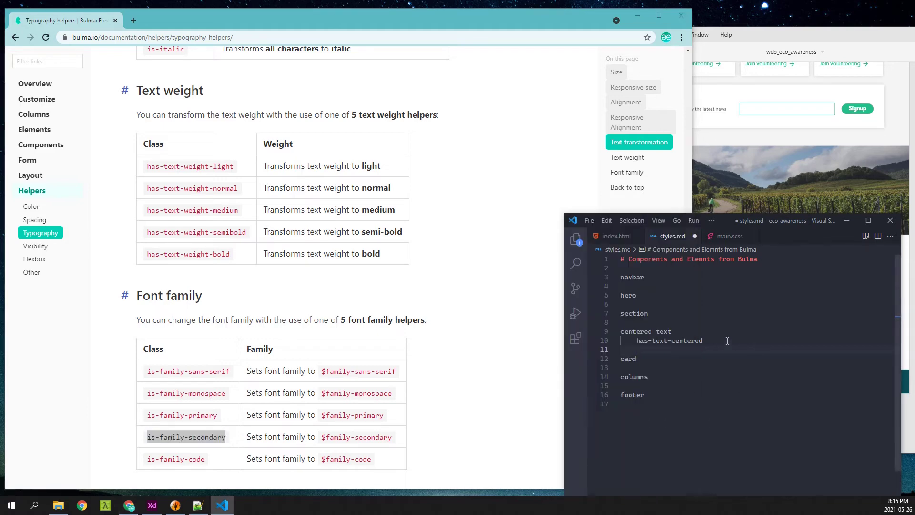
key(Return)
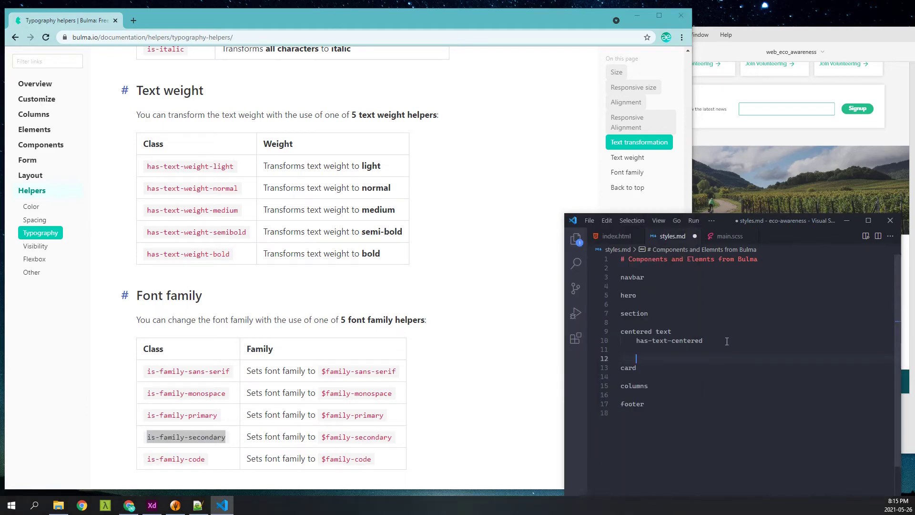
key(ctrl+v)
click(281, 310)
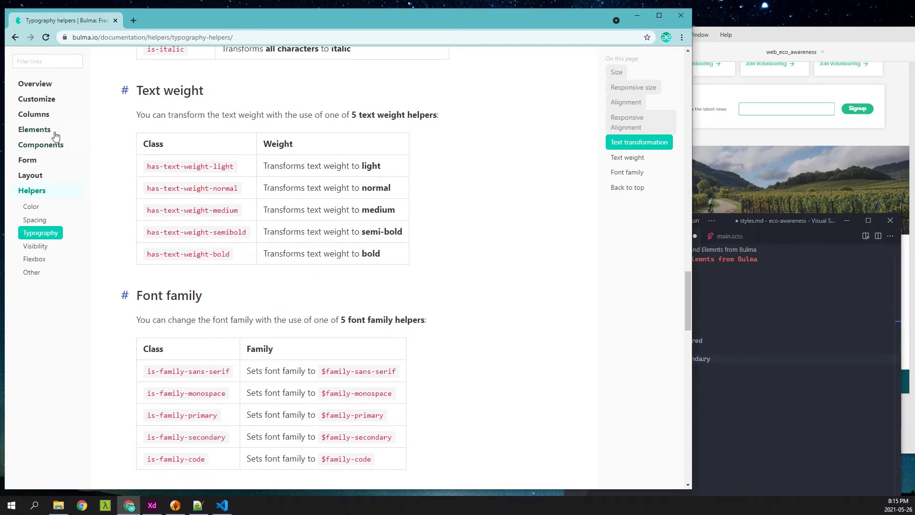
Open Bulma's Elements > Button page and scroll to its Colors variants, including the light versions.
click(30, 130)
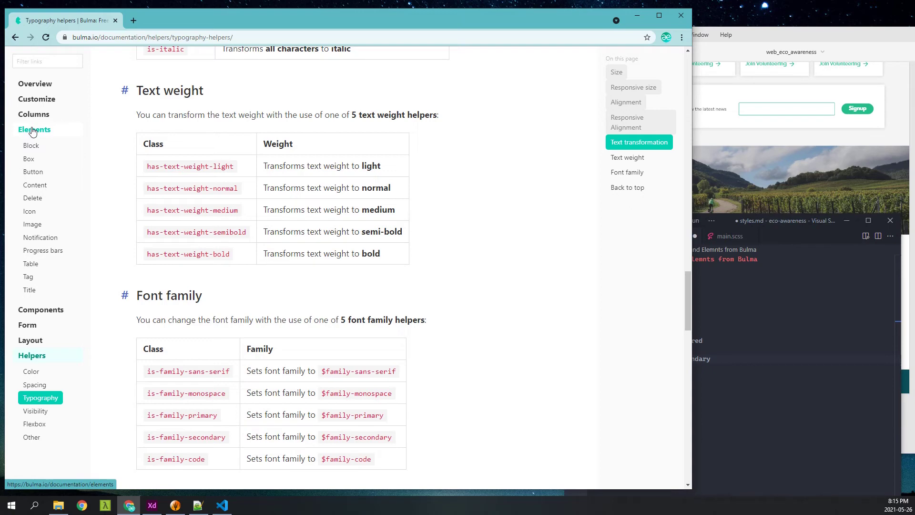
click(39, 177)
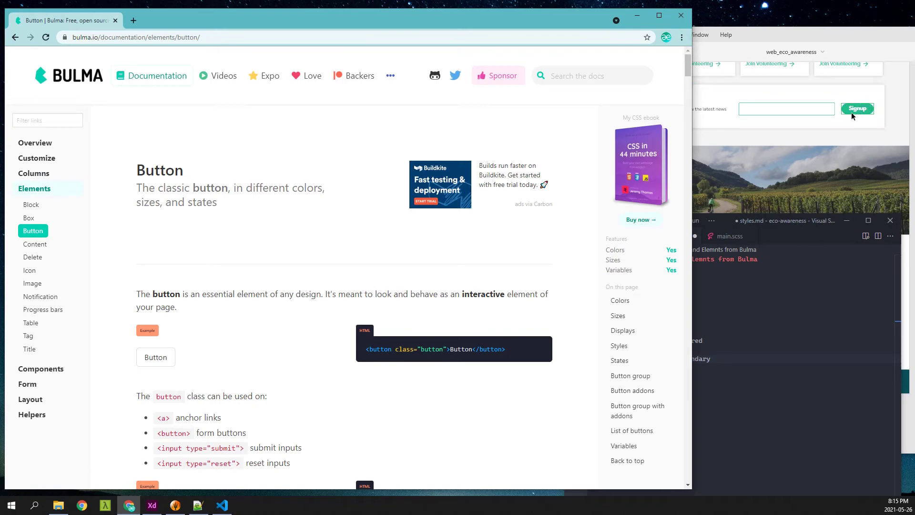
scroll(247, 251, down, 1)
scroll(247, 251, down, 1)
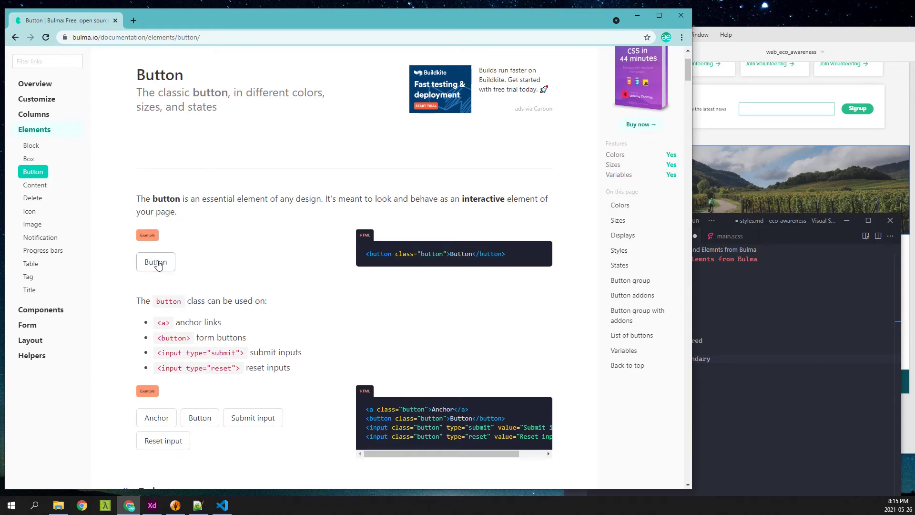
scroll(167, 270, down, 1)
scroll(214, 264, down, 3)
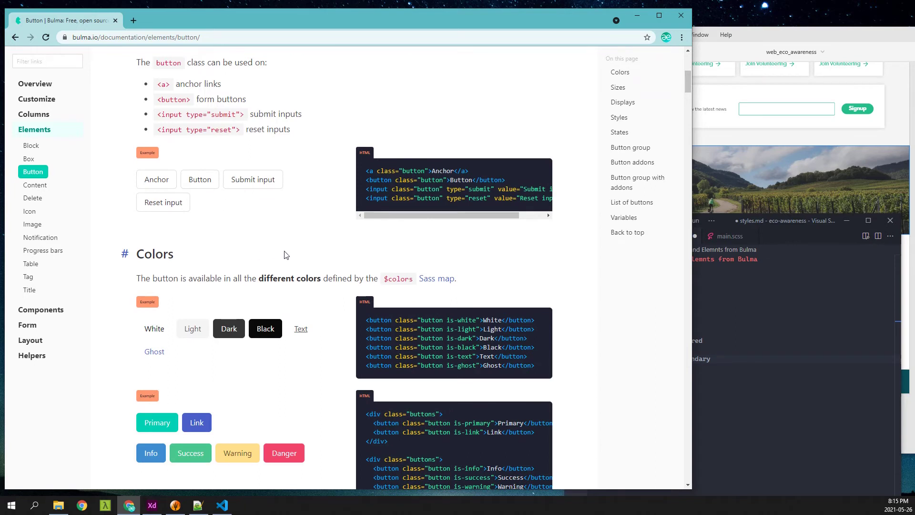
scroll(240, 267, down, 2)
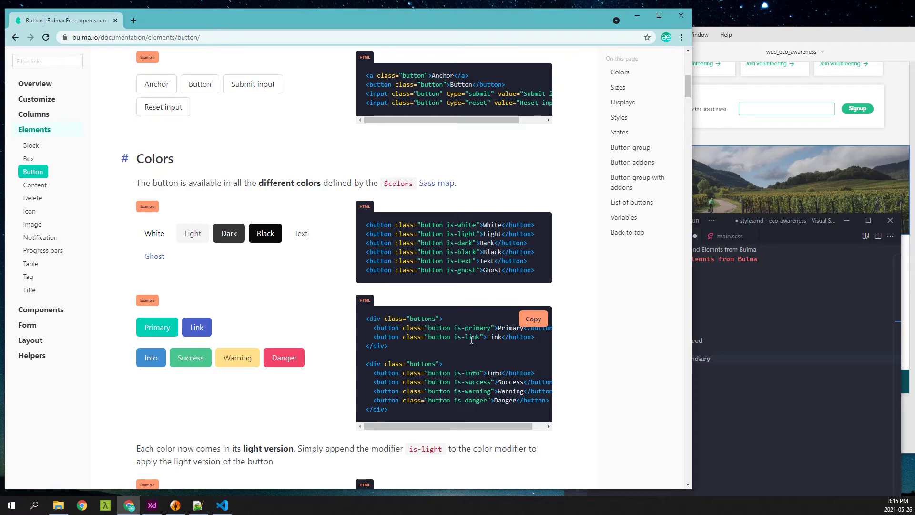
Scroll through the Button sizes, displays and styles, selecting the is-rounded class.
scroll(158, 327, down, 4)
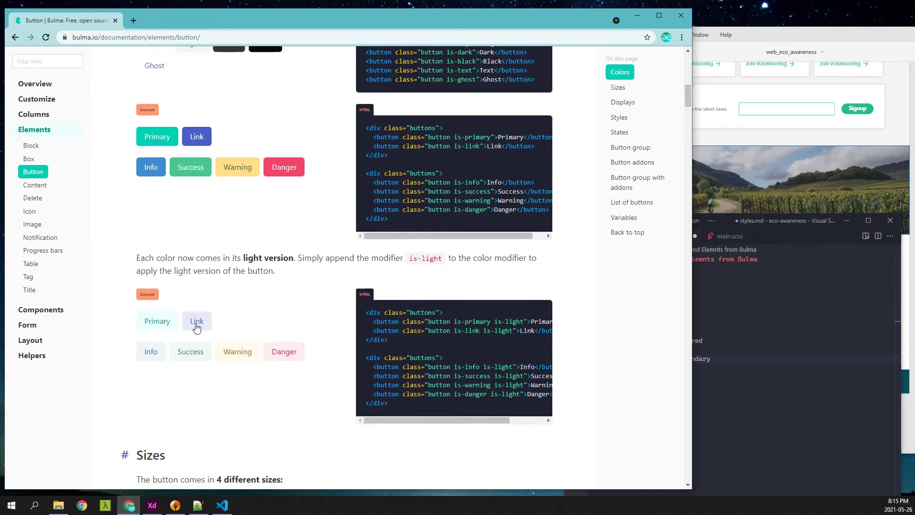
scroll(211, 280, down, 8)
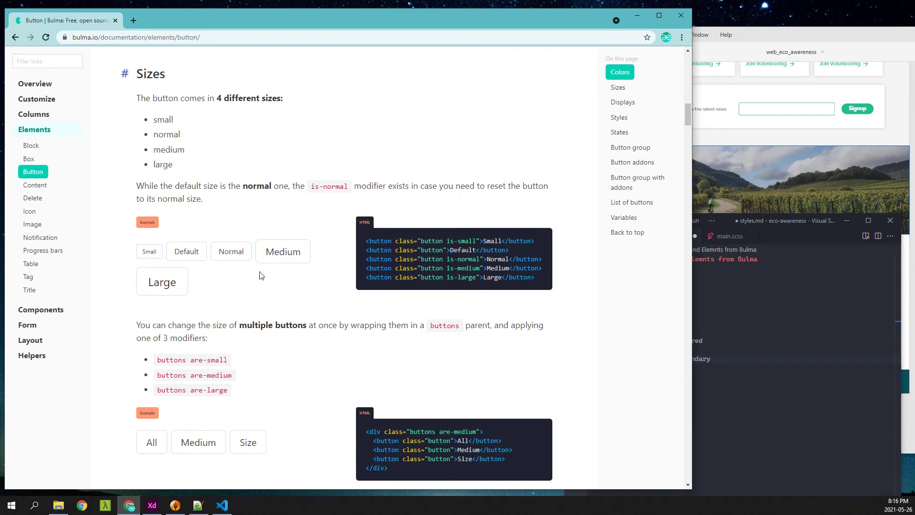
scroll(265, 275, down, 1)
scroll(265, 275, down, 12)
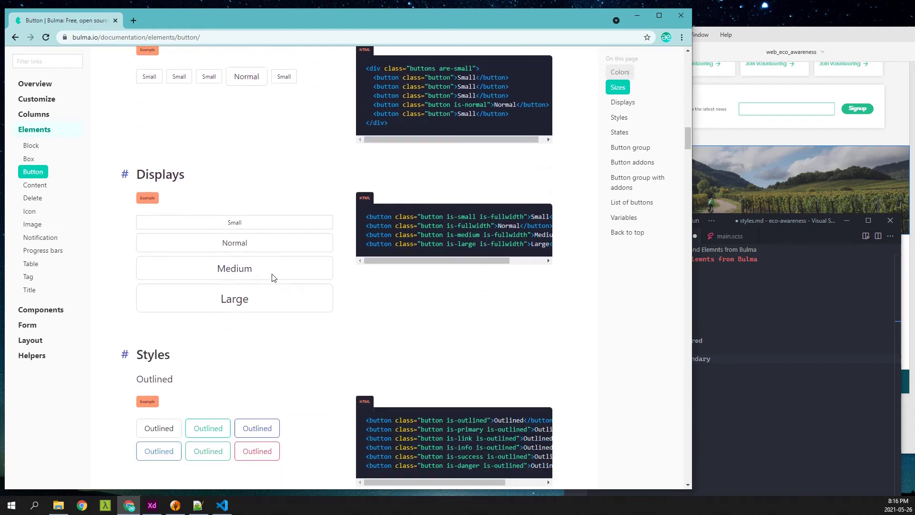
scroll(274, 278, down, 7)
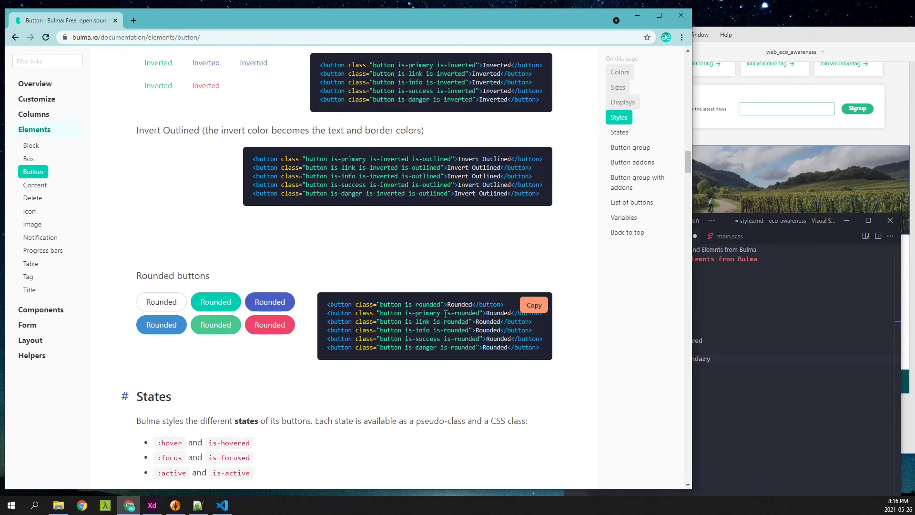
drag(405, 305, 441, 308)
Scroll to the Button States section (Focus, Active, Loading) and expand Form in the sidebar.
scroll(419, 296, down, 2)
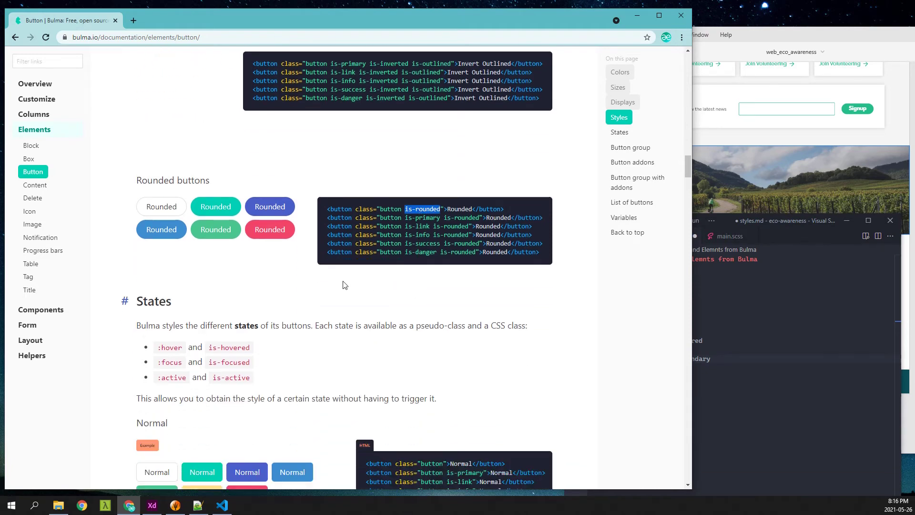
scroll(345, 285, down, 5)
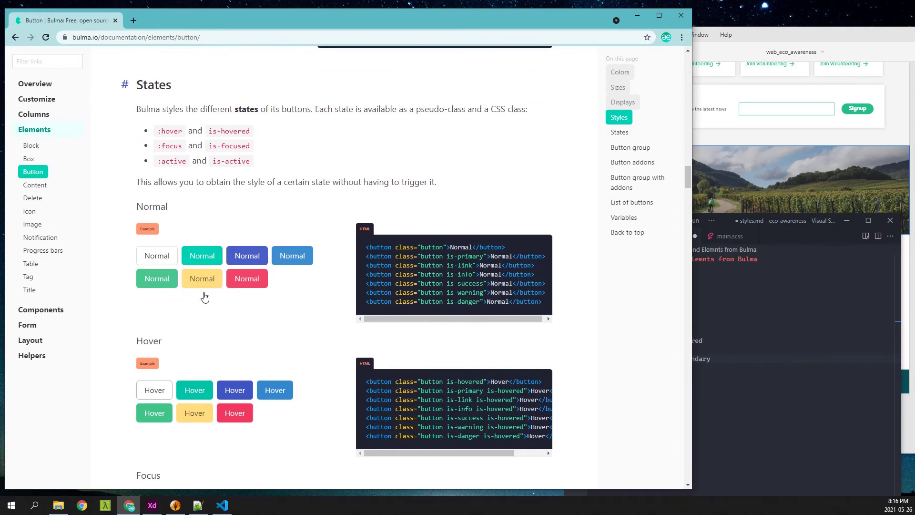
scroll(205, 298, down, 7)
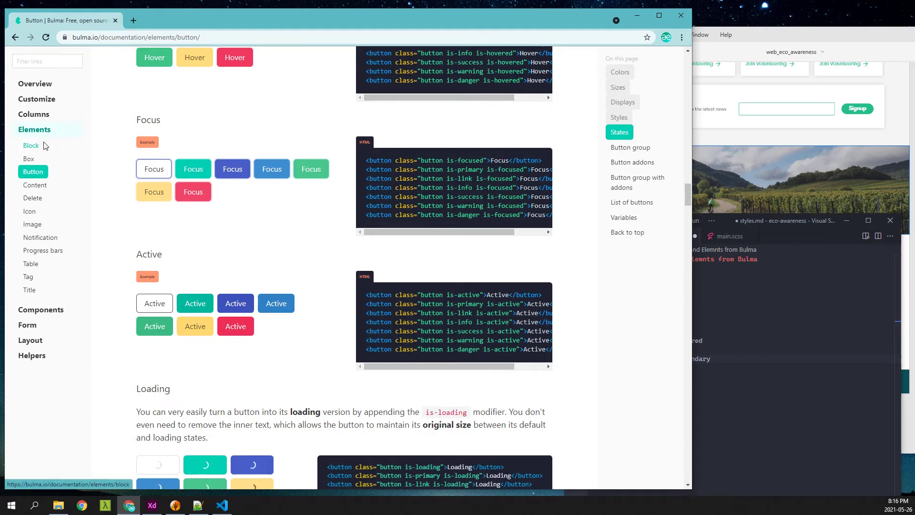
click(28, 325)
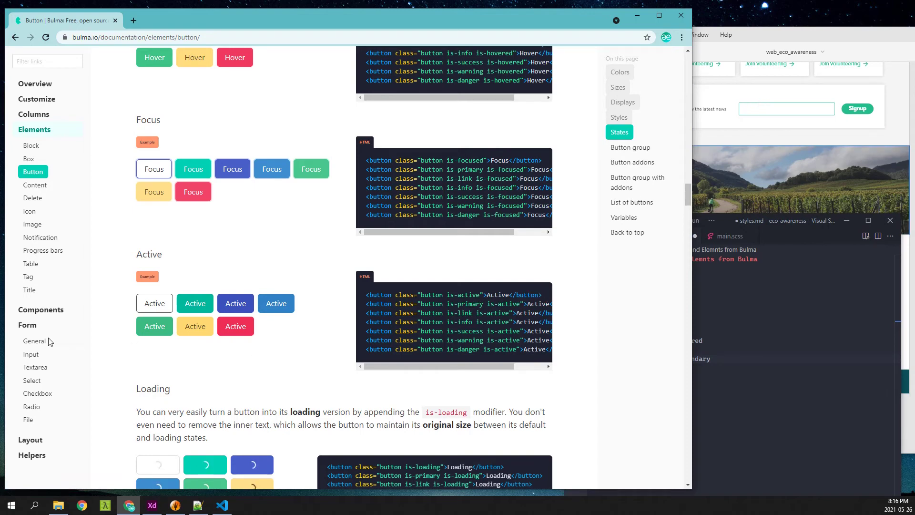
Open Form > Input and pick out the input and is-primary classes in the examples.
click(31, 354)
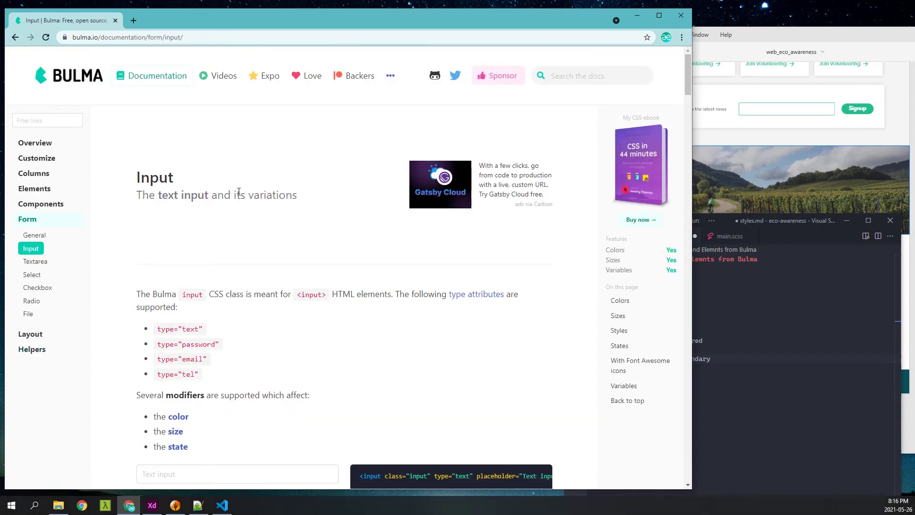
scroll(244, 194, down, 3)
scroll(219, 181, down, 2)
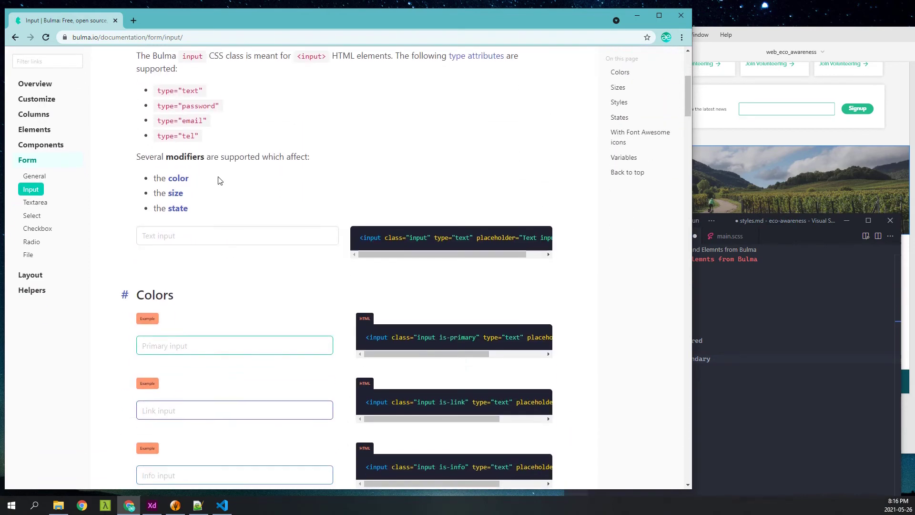
scroll(290, 162, down, 1)
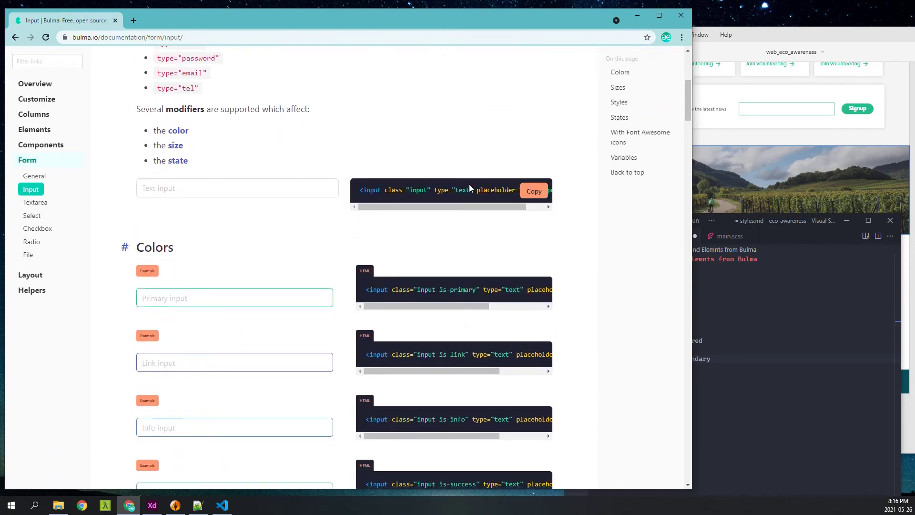
double_click(418, 191)
scroll(357, 229, down, 2)
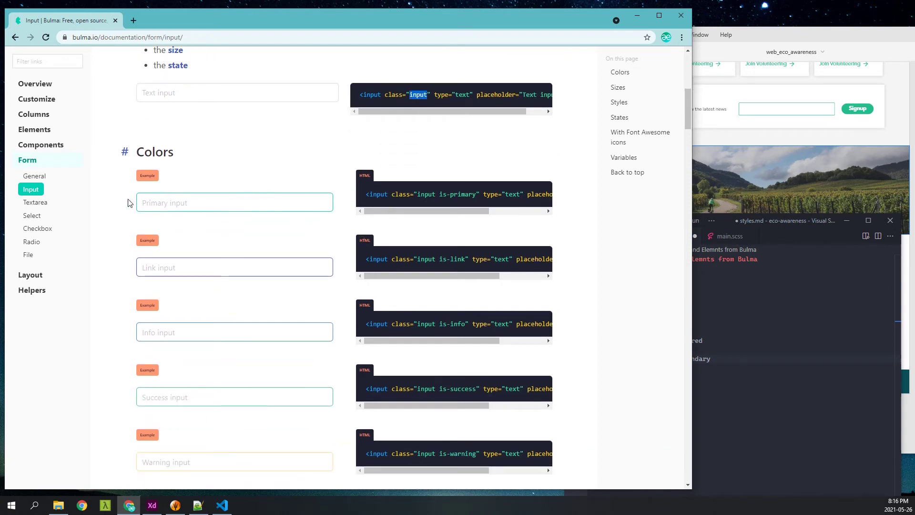
mouse_move(451, 201)
drag(439, 195, 475, 196)
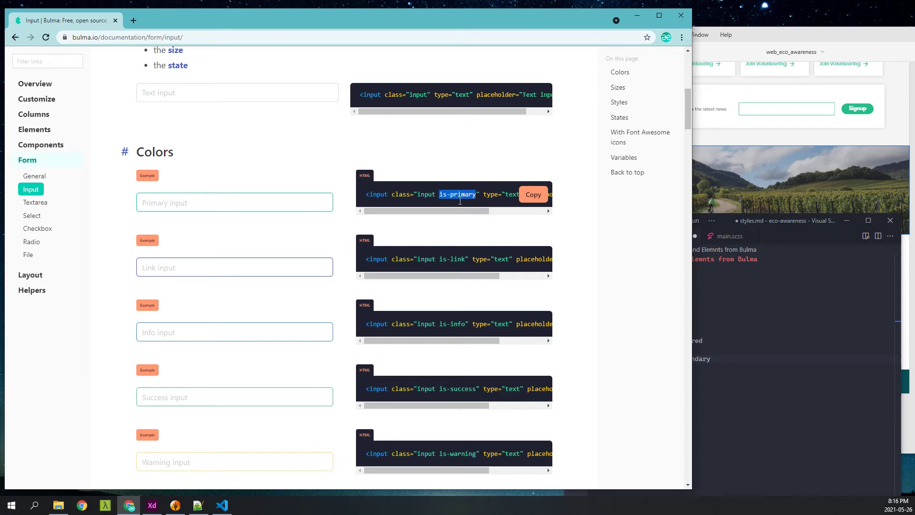
Scroll past the Input sizes to the is-rounded Styles and States, then expand Columns.
scroll(444, 305, down, 5)
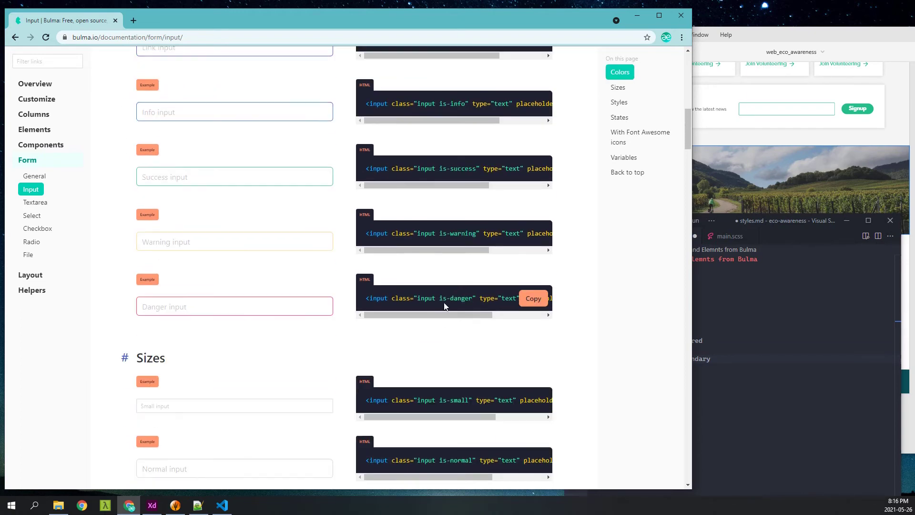
scroll(443, 306, down, 5)
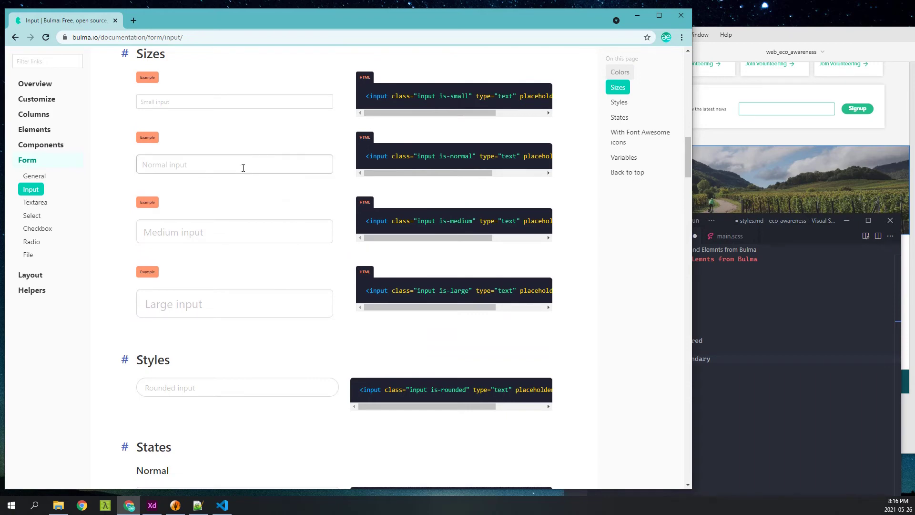
mouse_move(442, 155)
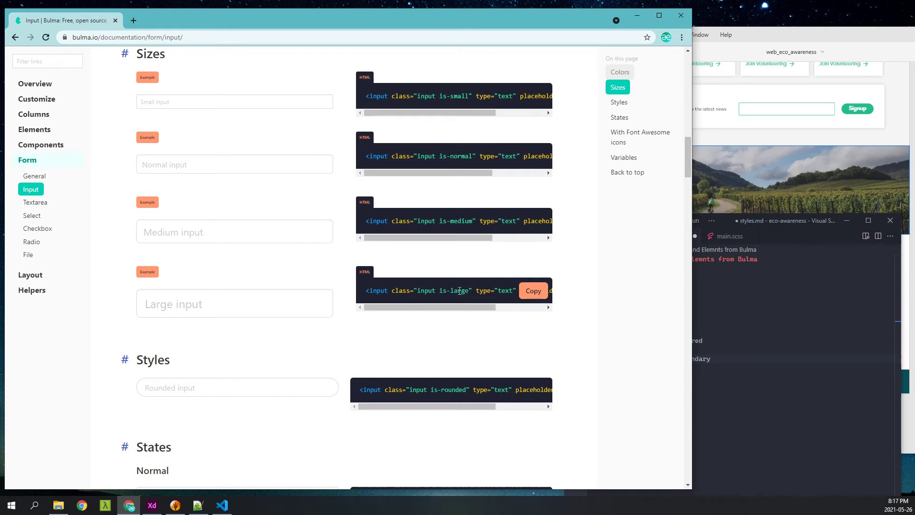
scroll(435, 245, down, 3)
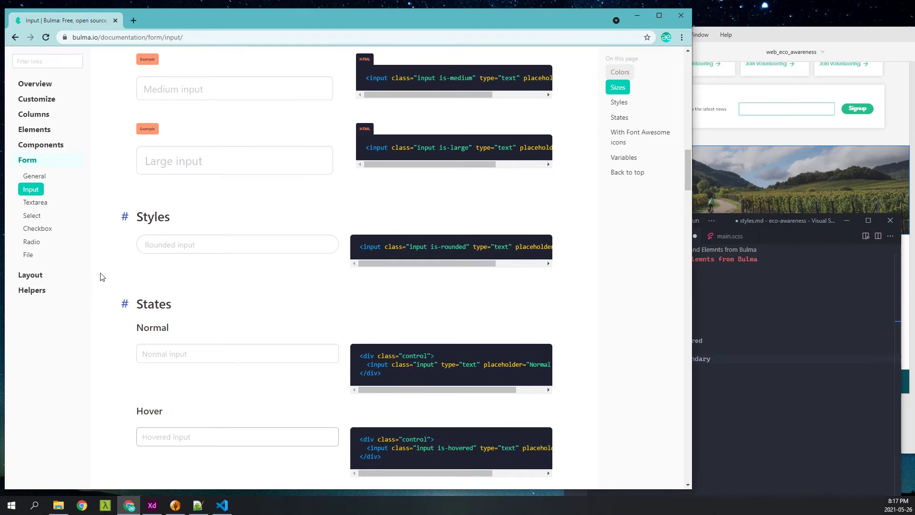
click(40, 116)
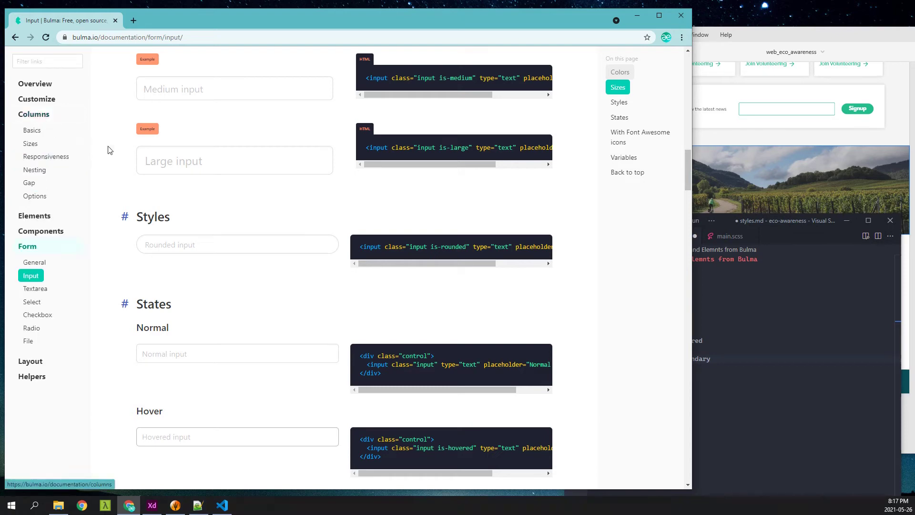
Open Columns > Basics and compare its equal-width columns with the XD Volunteering cards.
click(37, 133)
scroll(239, 189, down, 3)
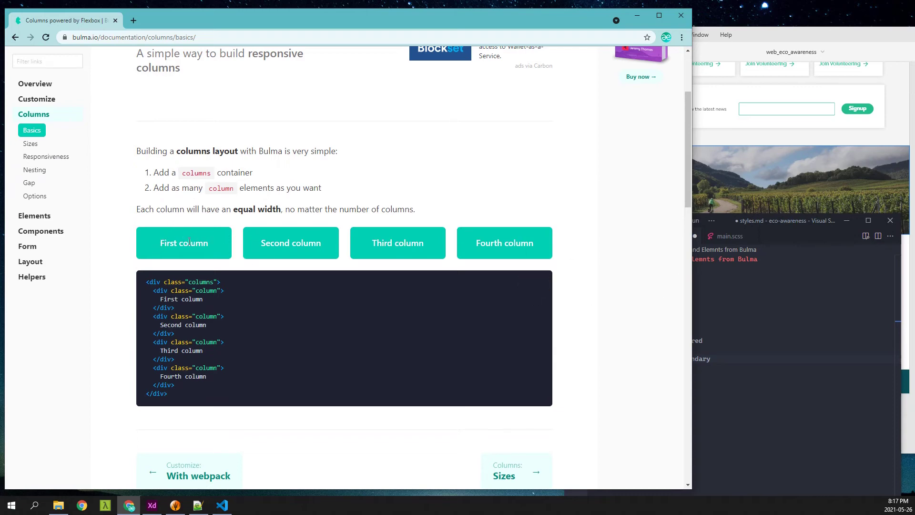
click(778, 139)
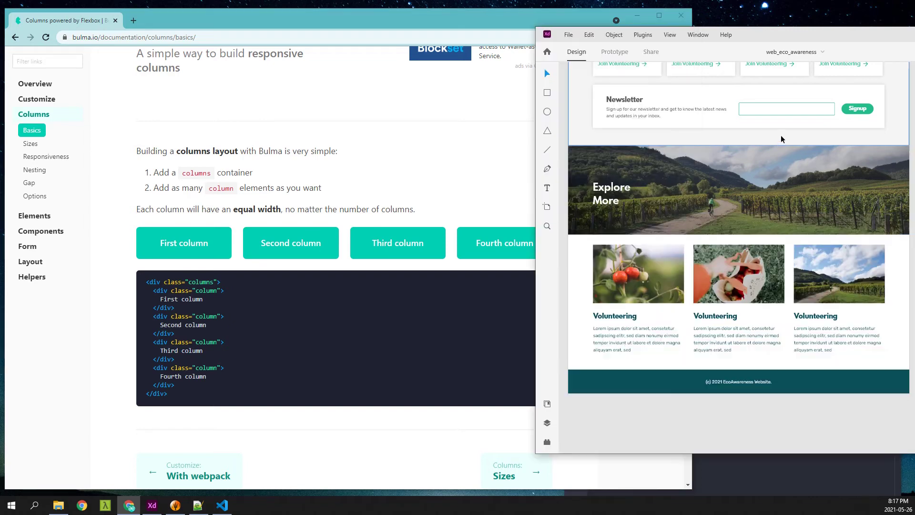
scroll(753, 241, up, 2)
scroll(753, 240, up, 2)
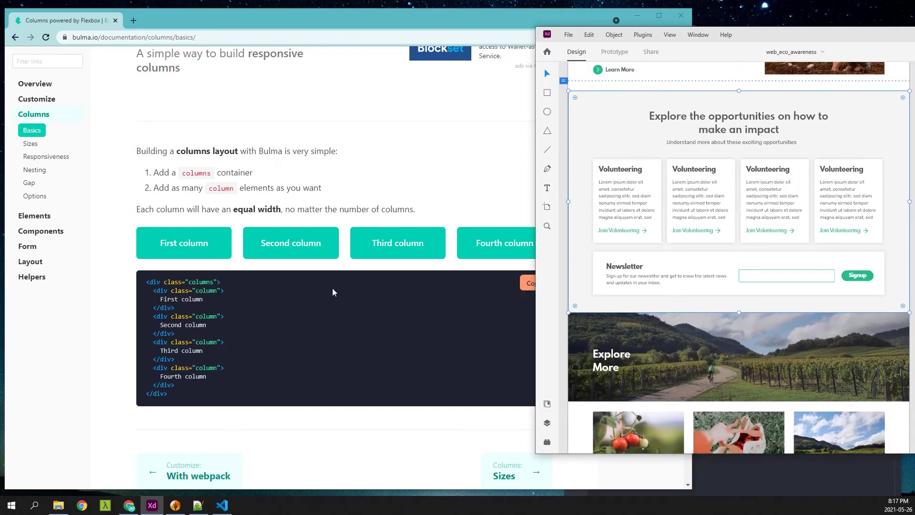
click(409, 180)
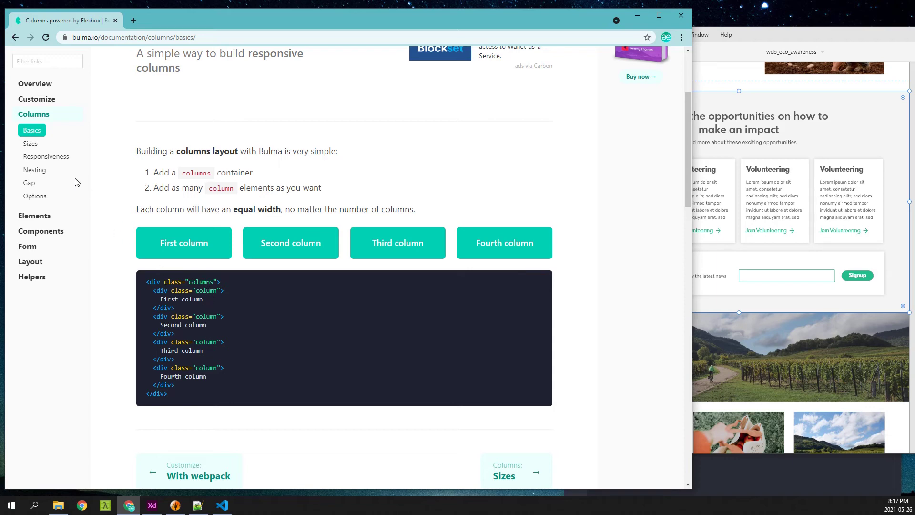
Open the Column sizes page and select the is-four-fifths class name.
click(30, 144)
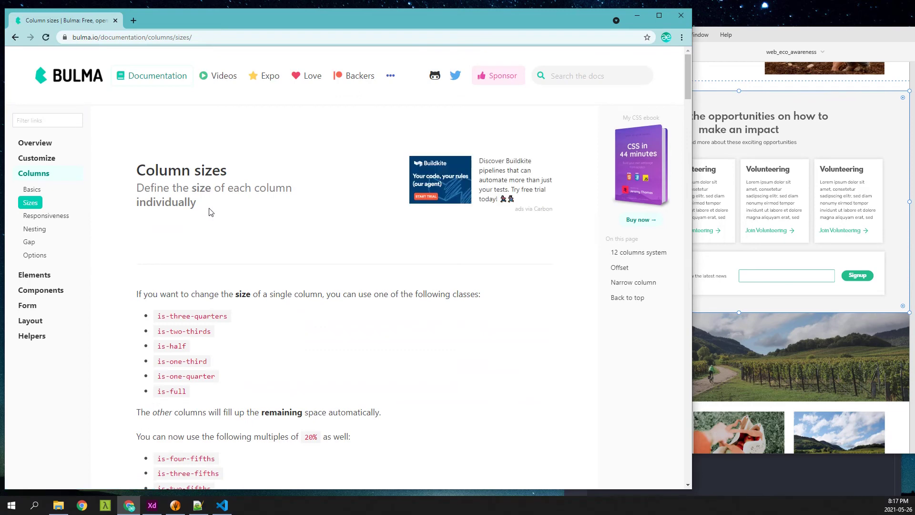
scroll(208, 210, down, 3)
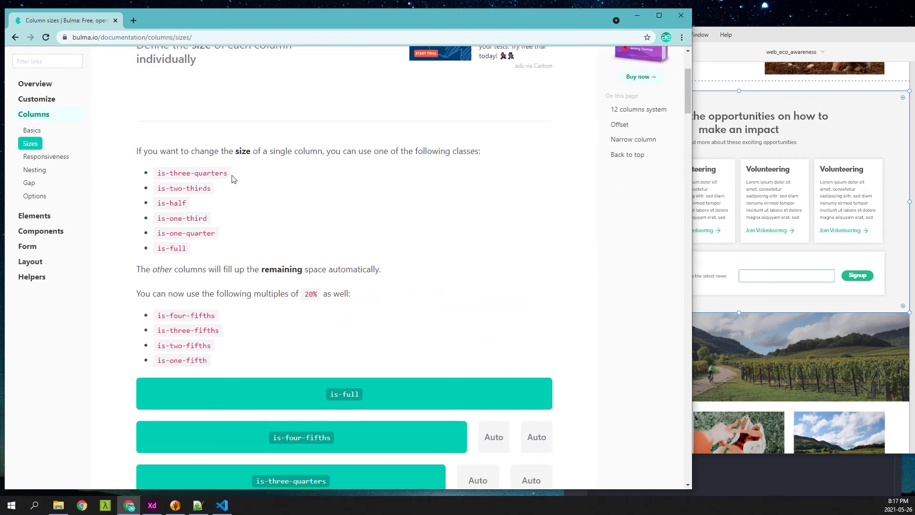
scroll(227, 178, down, 2)
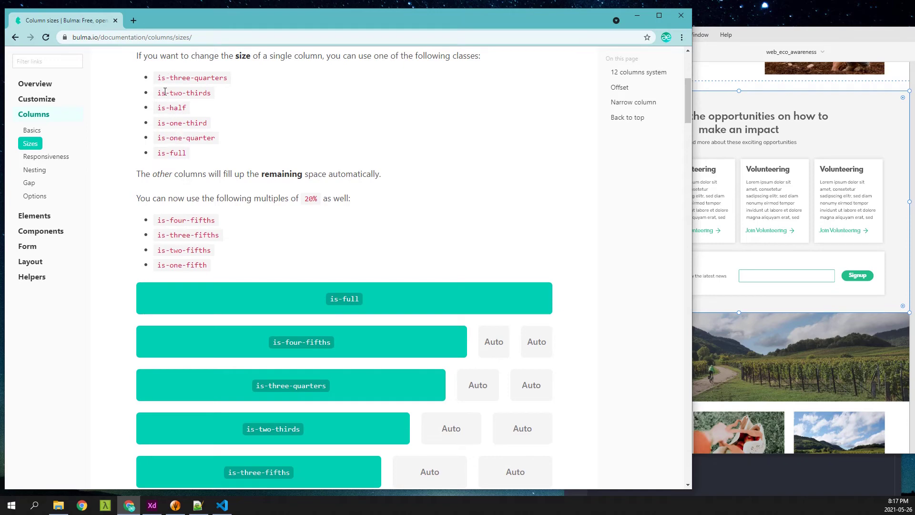
scroll(262, 183, down, 3)
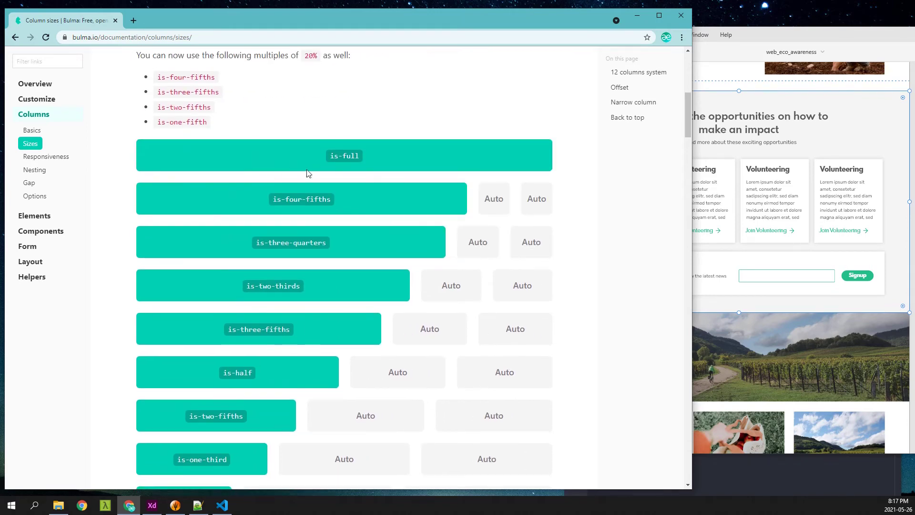
scroll(305, 177, up, 2)
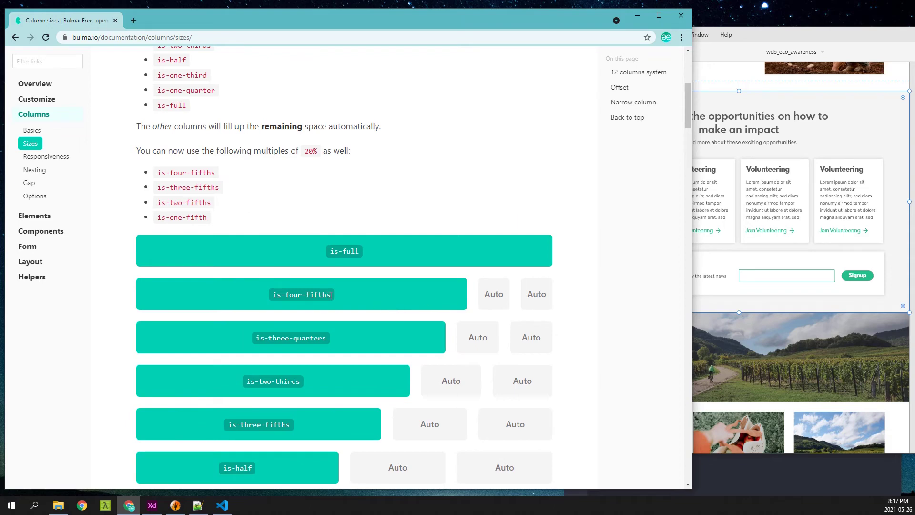
drag(333, 298, 273, 294)
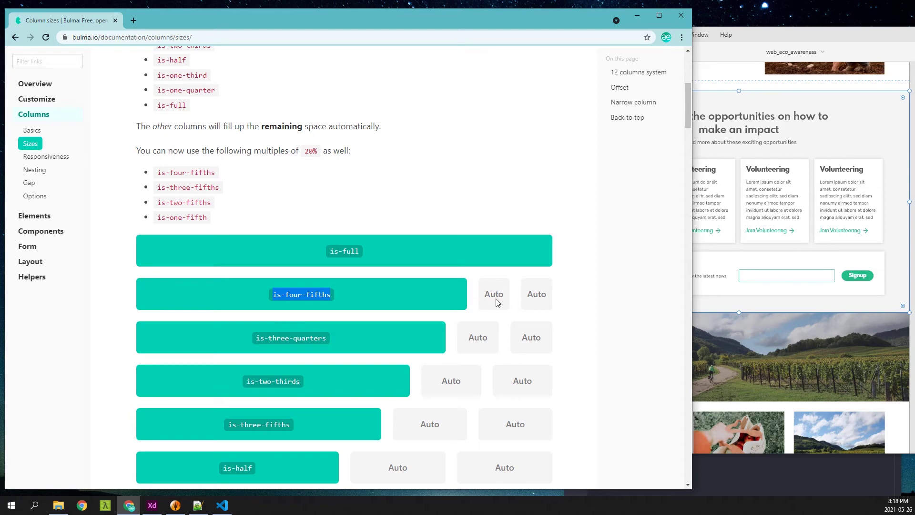
Scroll down to the 12 columns system section listing is-1 to is-12.
scroll(388, 282, down, 3)
scroll(231, 202, down, 2)
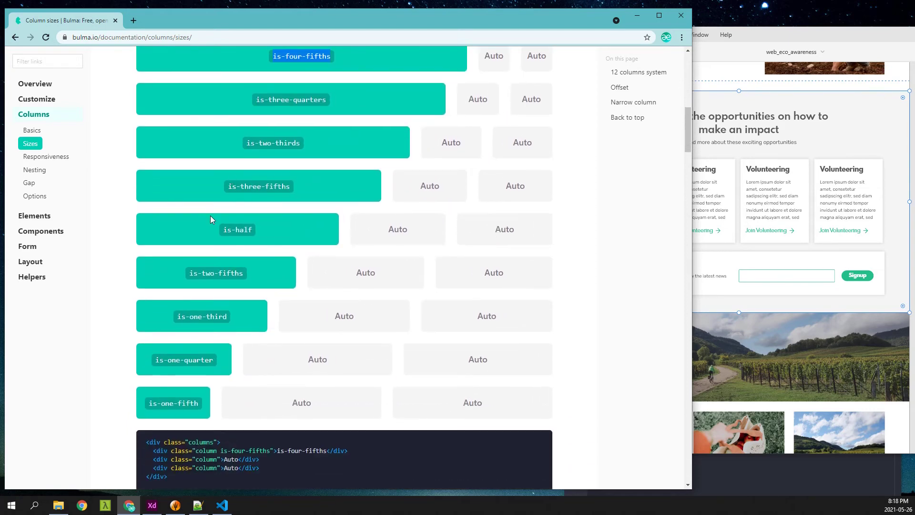
scroll(213, 220, down, 2)
scroll(219, 217, up, 4)
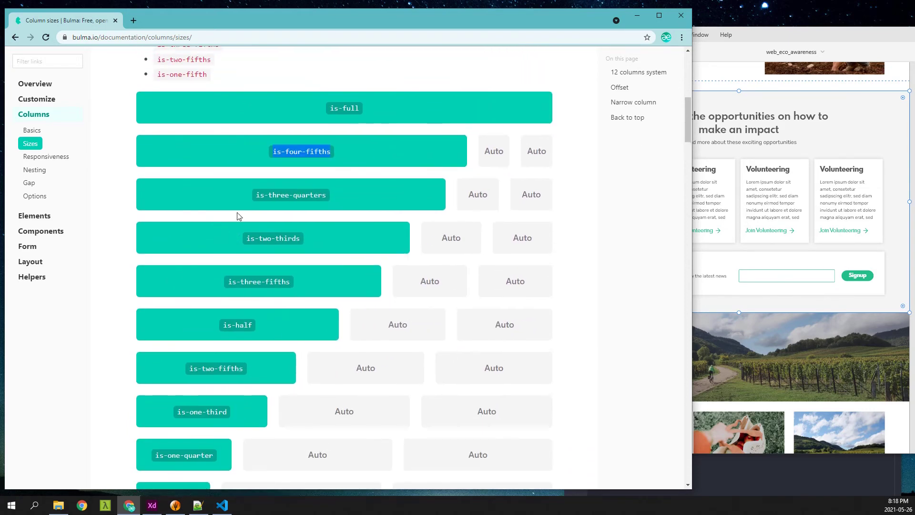
click(355, 121)
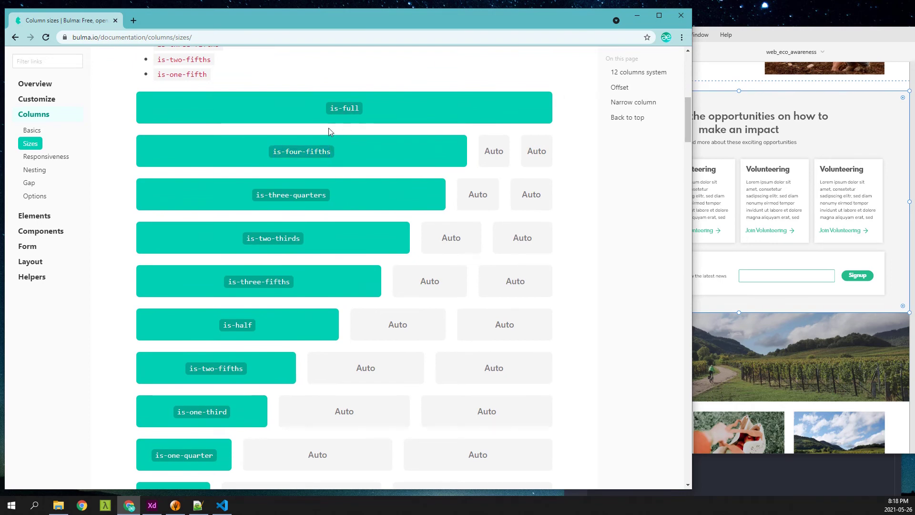
scroll(228, 337, down, 15)
scroll(137, 298, down, 3)
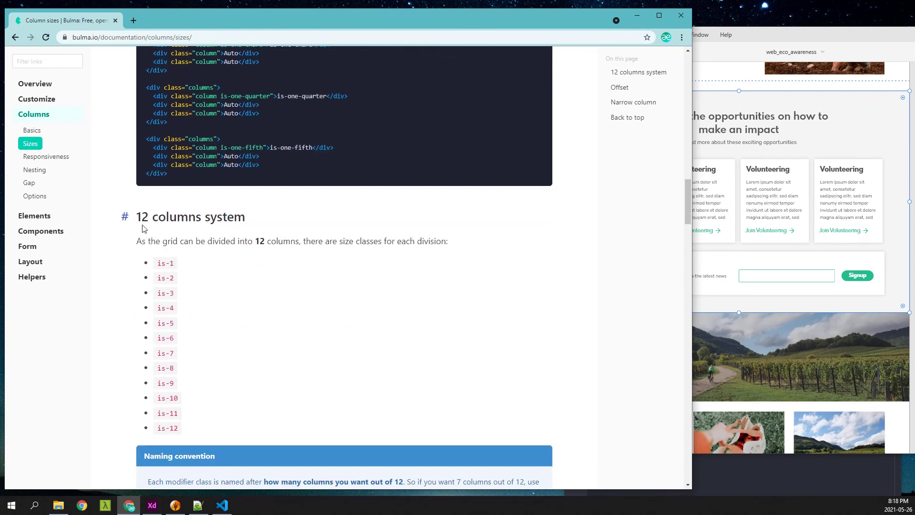
scroll(162, 225, down, 1)
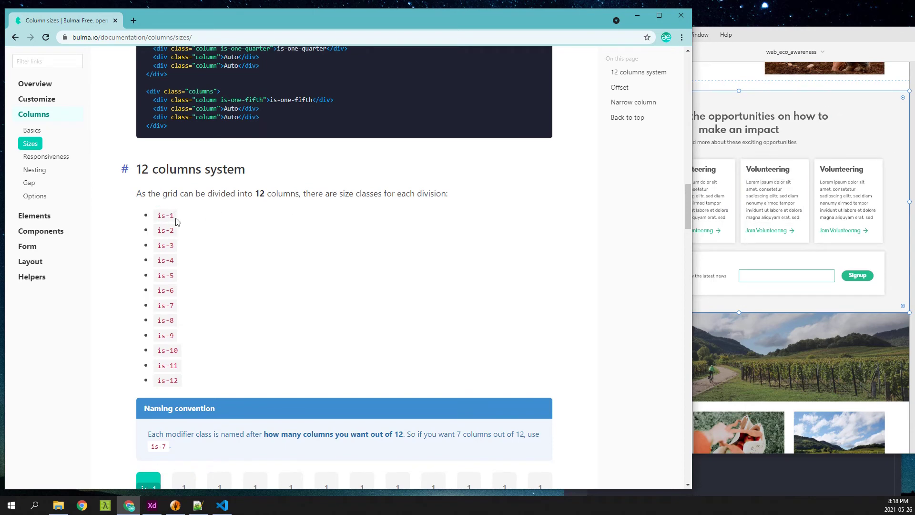
Select the Web 1920 – 16 artboard in XD and turn on its 12-column layout grid.
click(791, 41)
scroll(674, 96, up, 1)
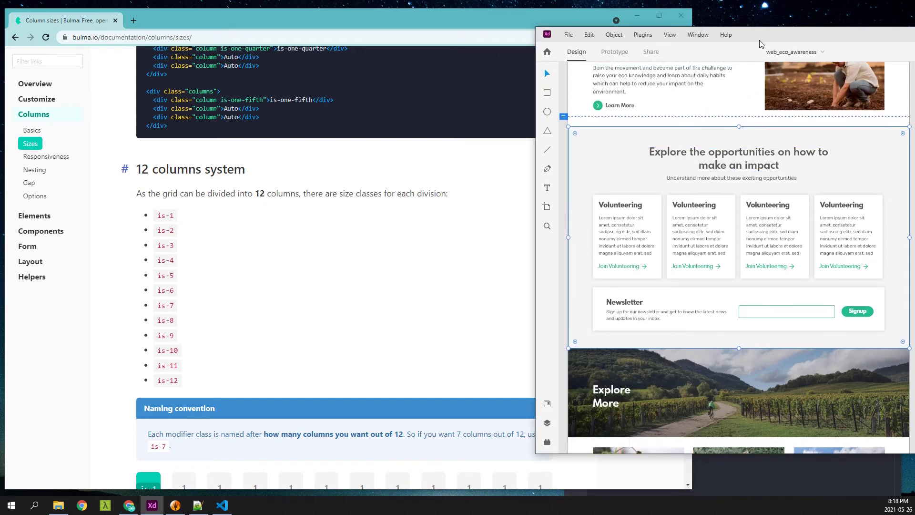
drag(766, 35, 507, 56)
scroll(329, 193, up, 7)
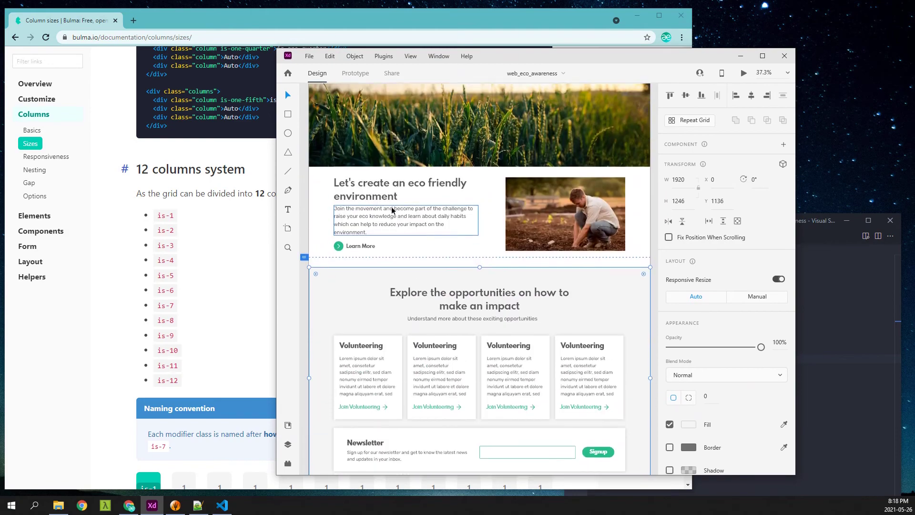
click(329, 191)
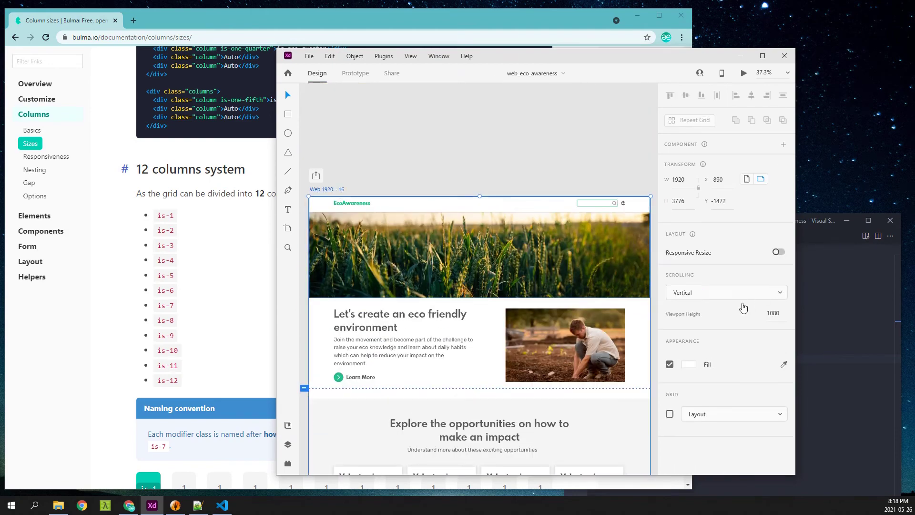
click(669, 414)
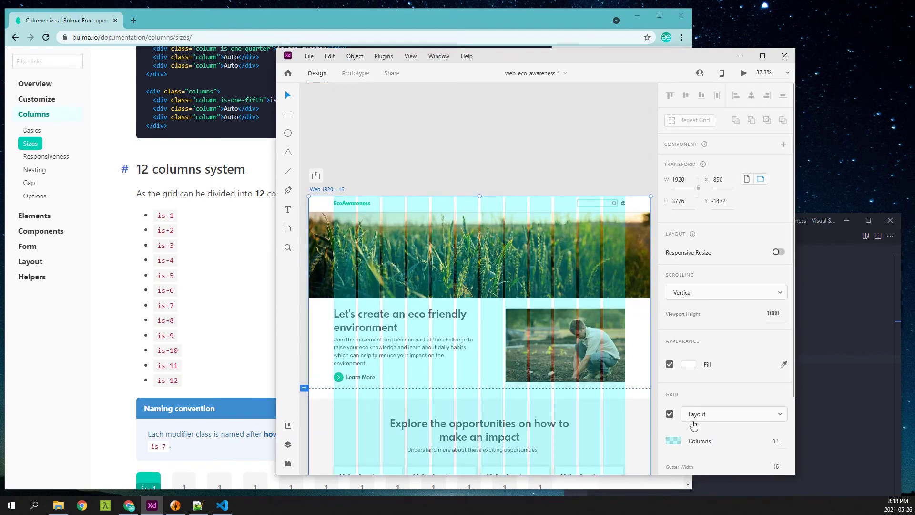
Scroll through the artboard to compare its sections against the grid columns.
scroll(695, 413, down, 2)
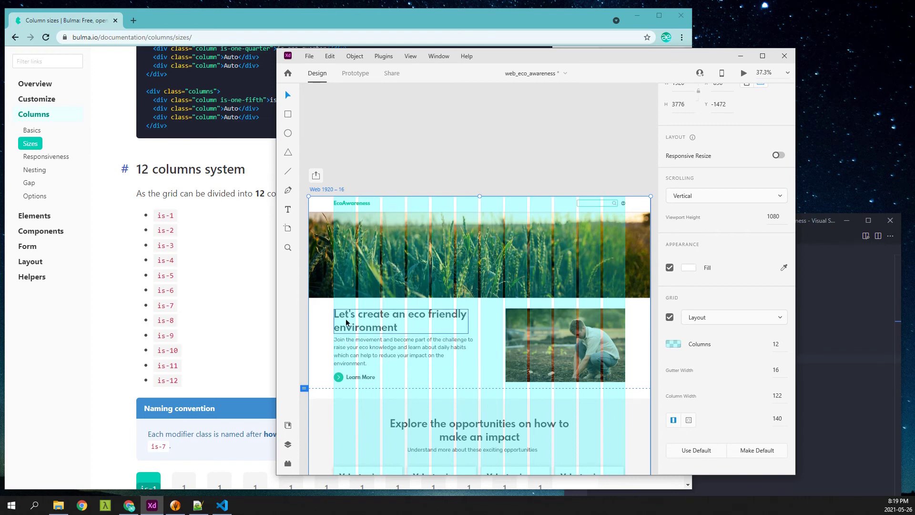
scroll(395, 308, down, 5)
scroll(395, 308, down, 3)
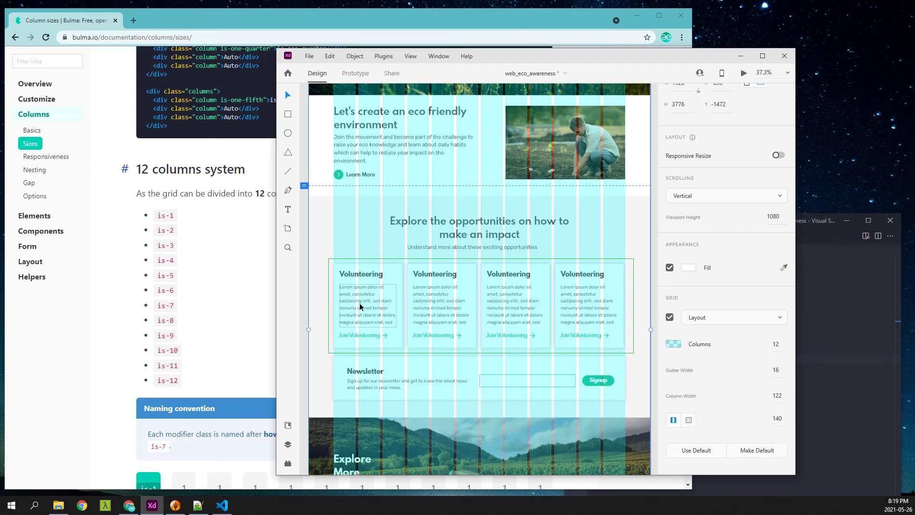
scroll(362, 303, down, 1)
scroll(381, 305, down, 1)
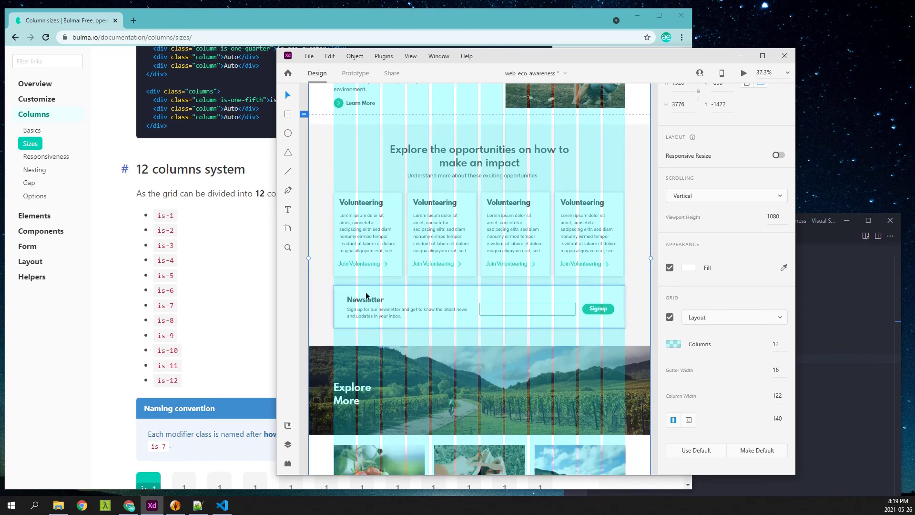
scroll(367, 296, down, 4)
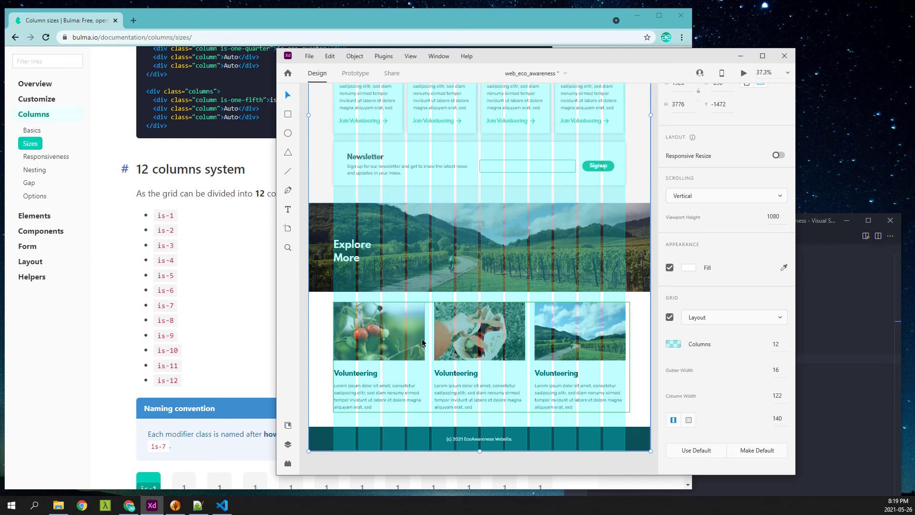
scroll(424, 341, down, 1)
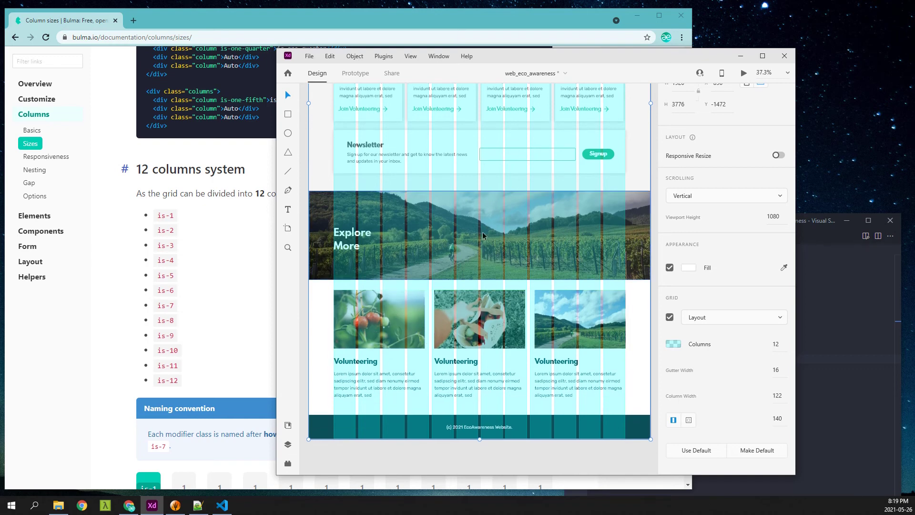
scroll(480, 240, up, 3)
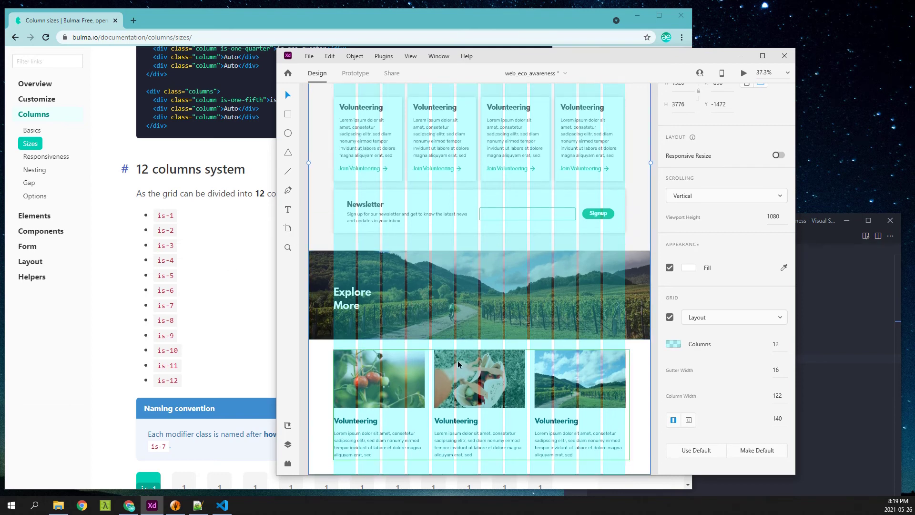
scroll(534, 290, up, 12)
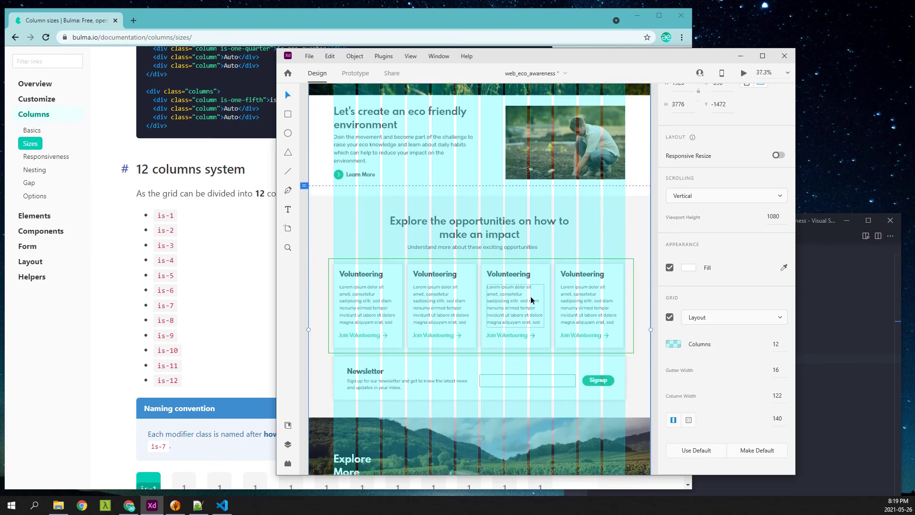
scroll(552, 311, up, 2)
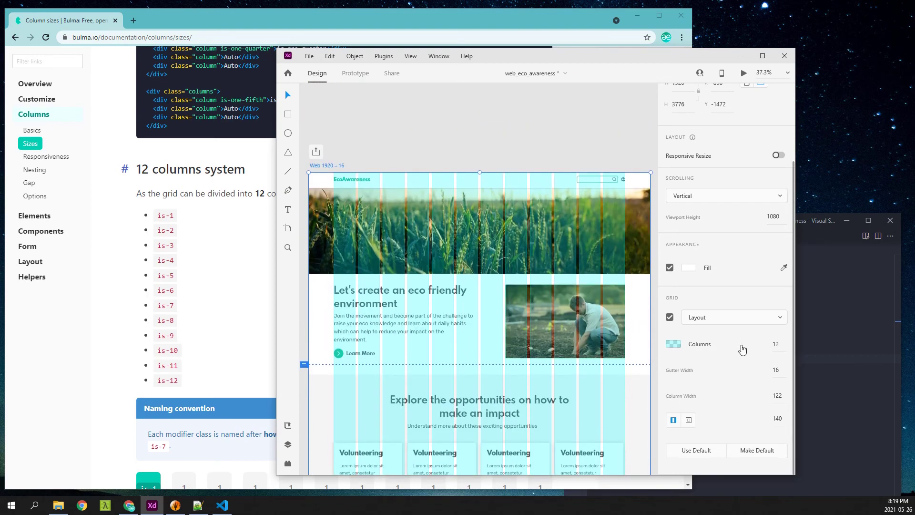
Hide the XD grid and window, expand Bulma's Components list, and place styles.md beside the docs.
click(670, 317)
click(741, 56)
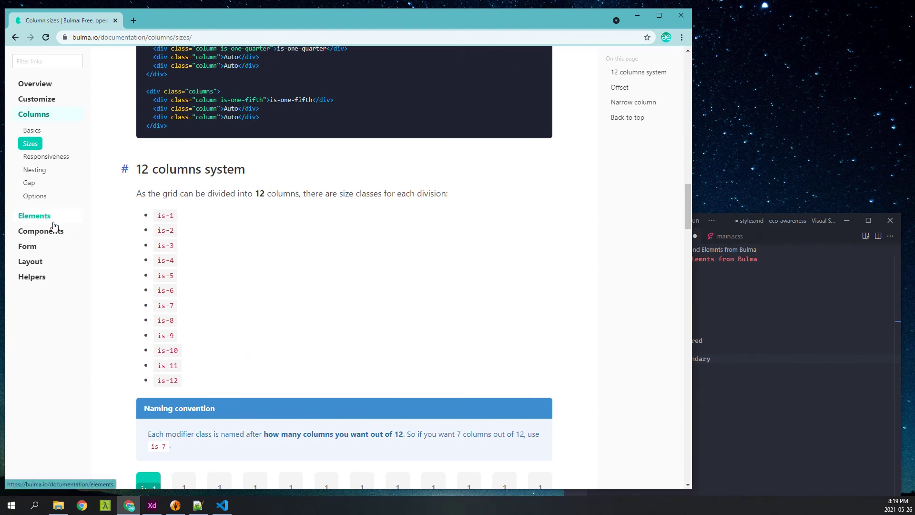
click(40, 231)
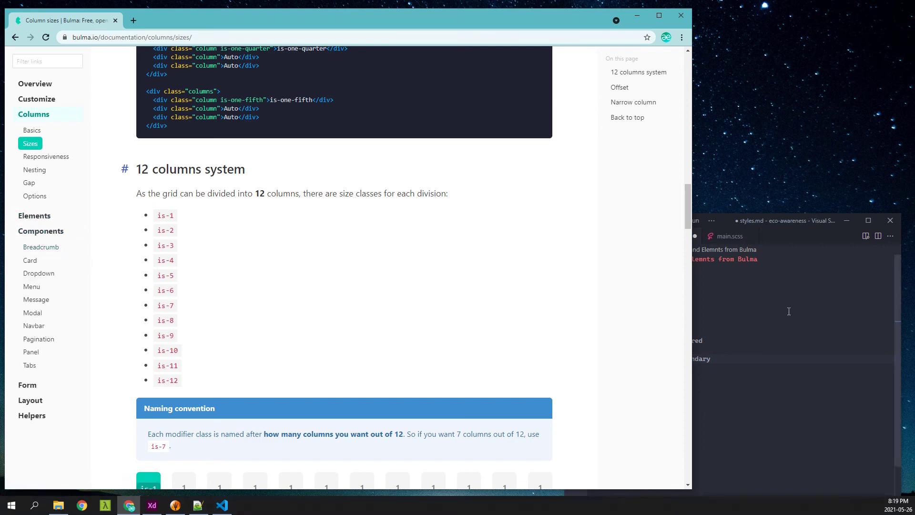
click(747, 224)
drag(747, 224, 777, 118)
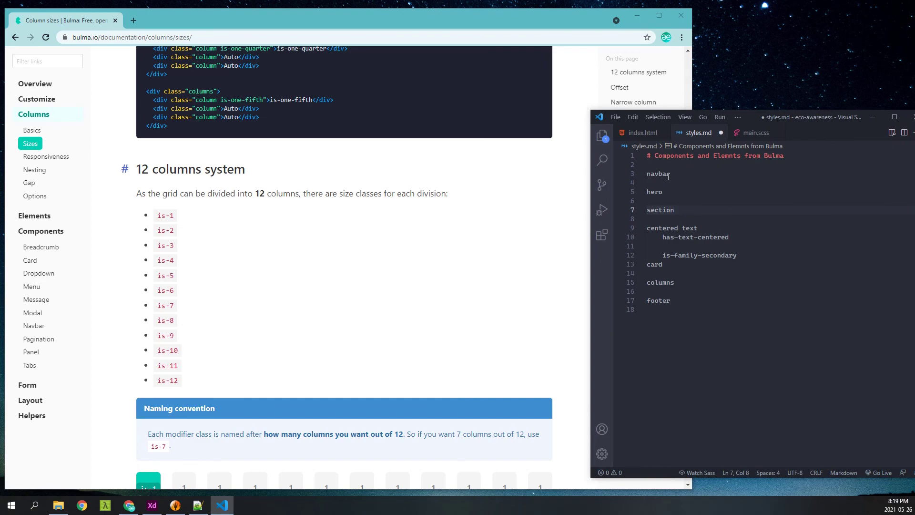
Open the Navbar component page and read down from the Navbar brand section.
click(34, 327)
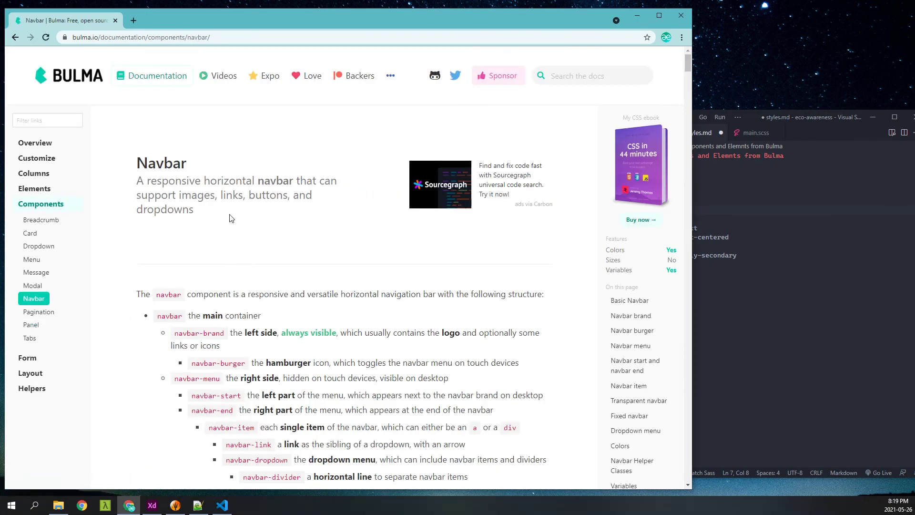
scroll(218, 217, down, 3)
scroll(218, 215, down, 3)
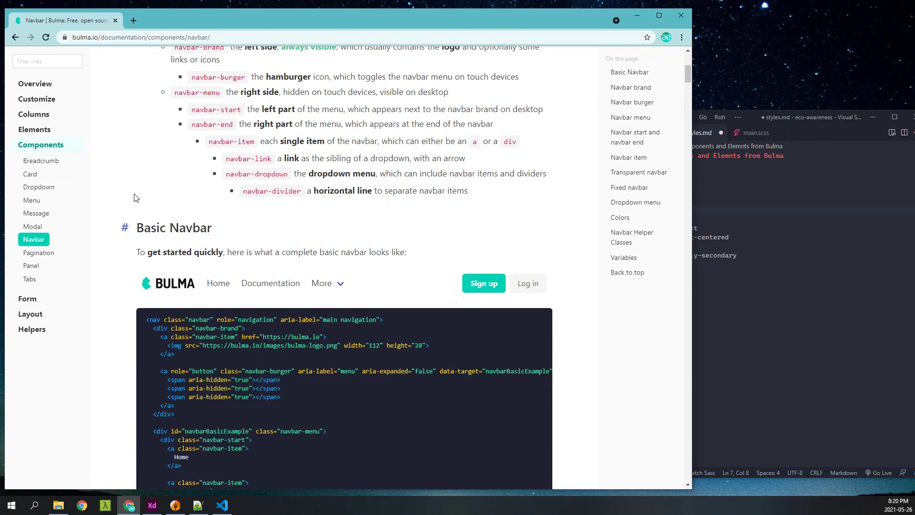
scroll(136, 197, down, 2)
scroll(153, 187, down, 1)
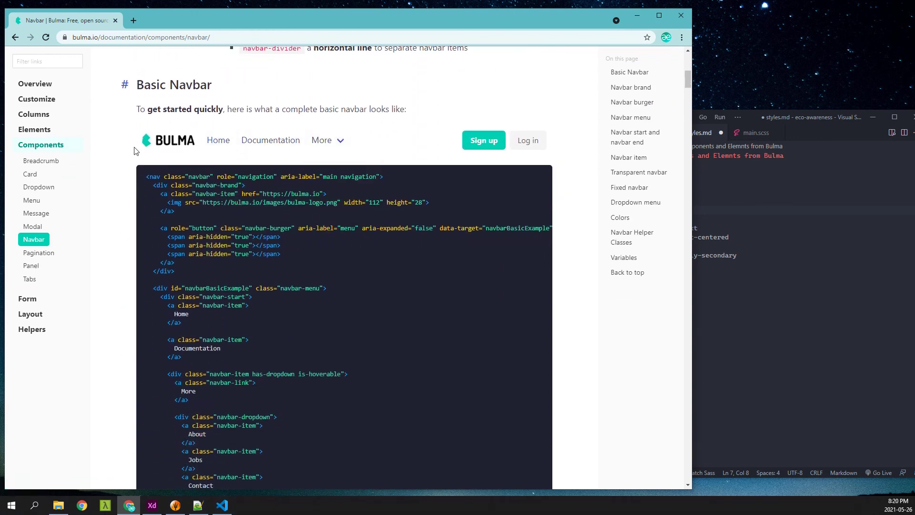
scroll(126, 158, down, 9)
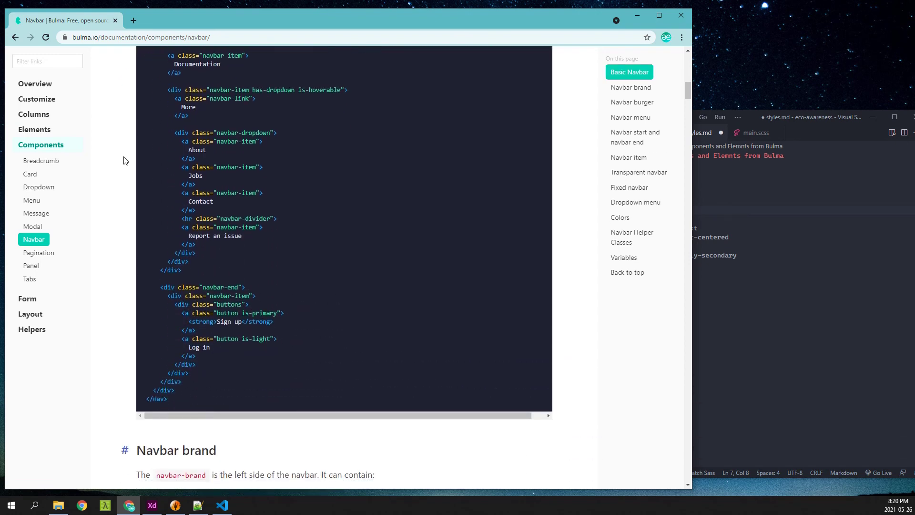
scroll(125, 162, down, 7)
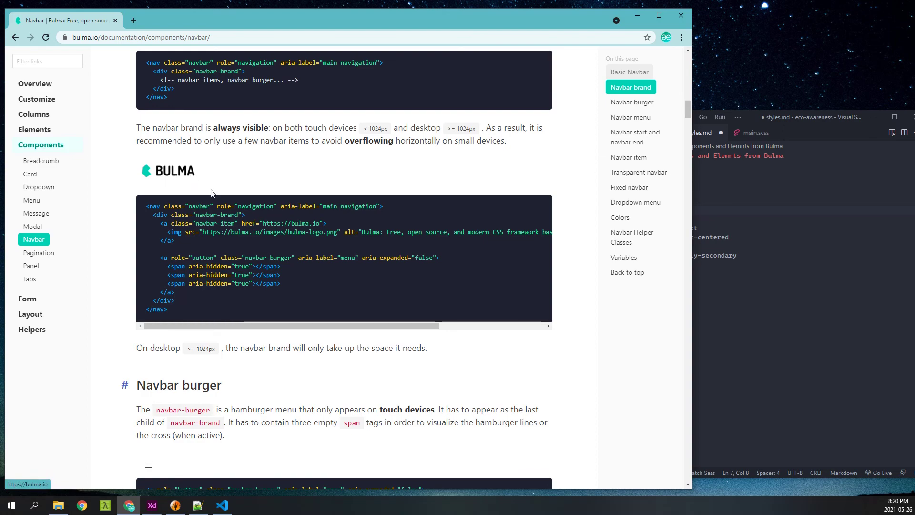
mouse_move(196, 199)
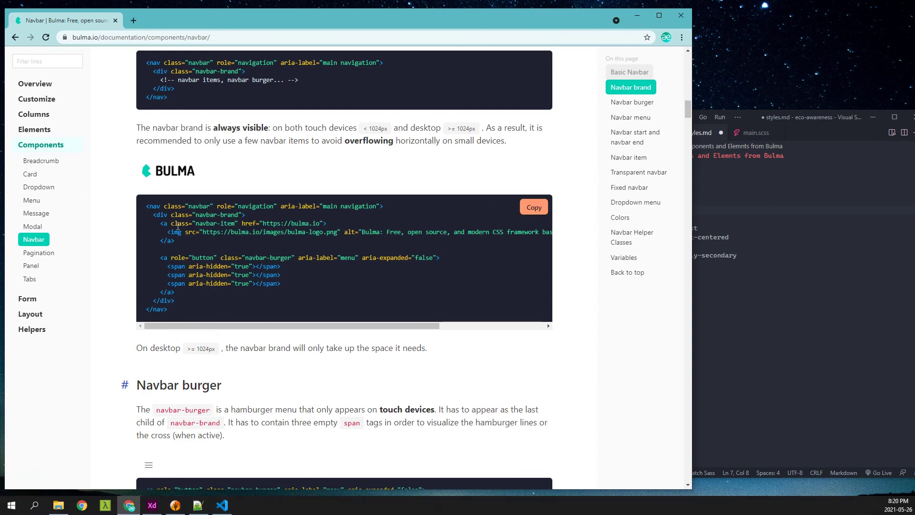
Continue down the Navbar page to the Colors section with coloured navbar examples.
scroll(178, 226, down, 14)
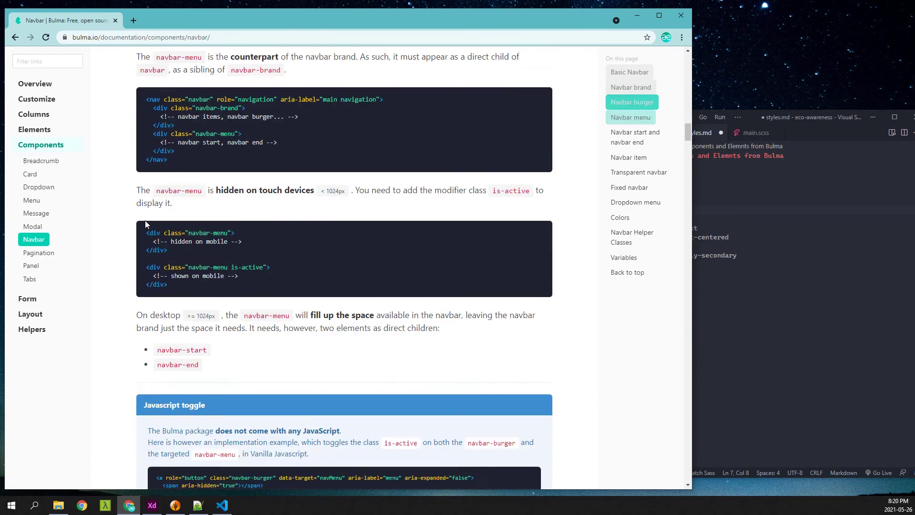
scroll(145, 225, down, 15)
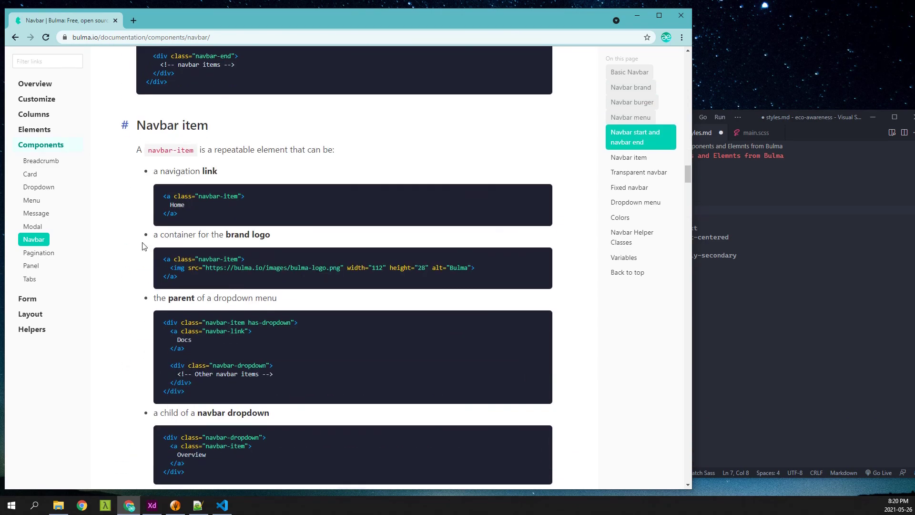
scroll(143, 246, down, 15)
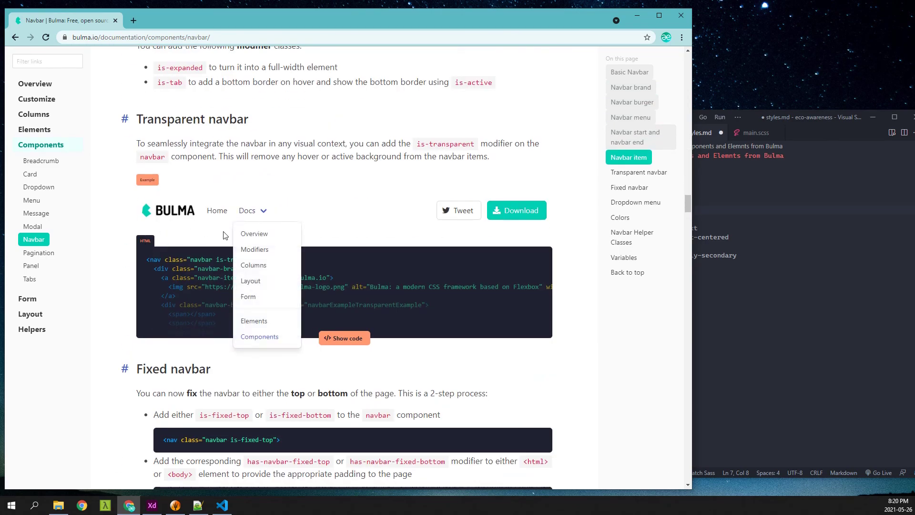
scroll(199, 247, down, 2)
scroll(197, 222, up, 2)
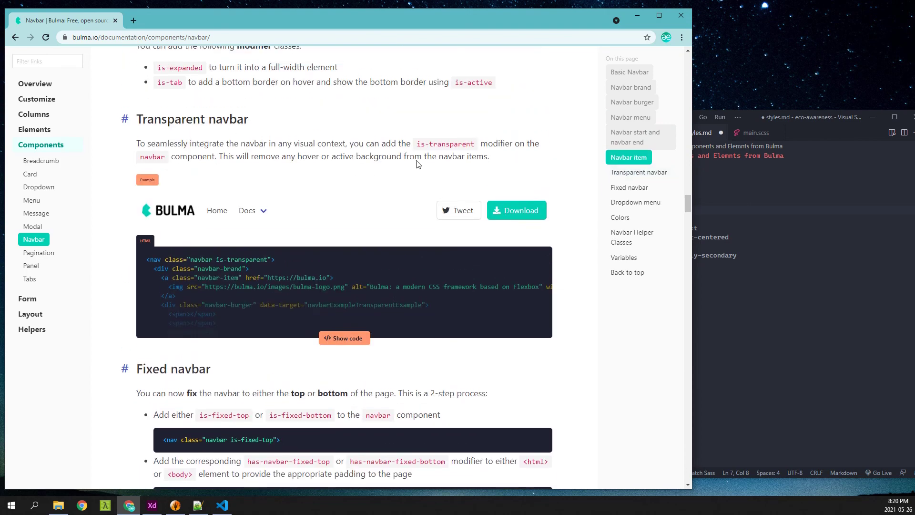
scroll(239, 237, down, 5)
scroll(233, 155, up, 3)
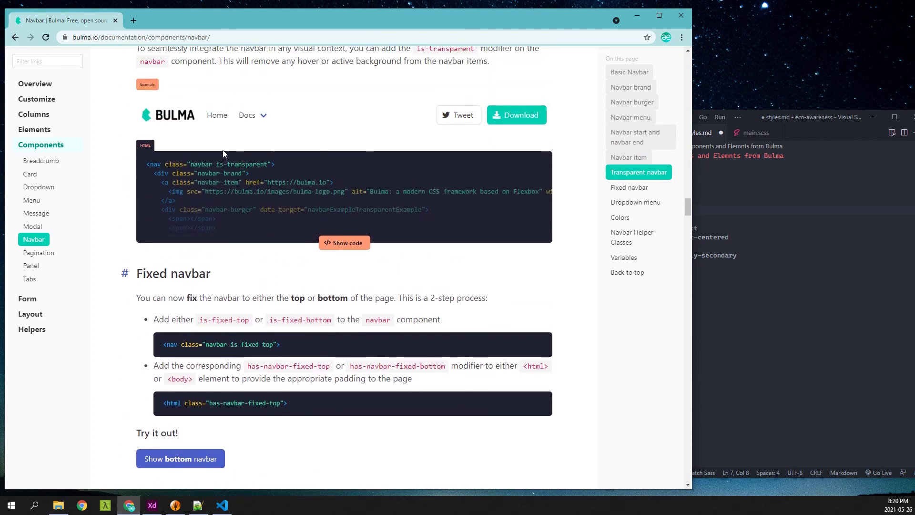
scroll(231, 219, down, 20)
scroll(205, 237, down, 7)
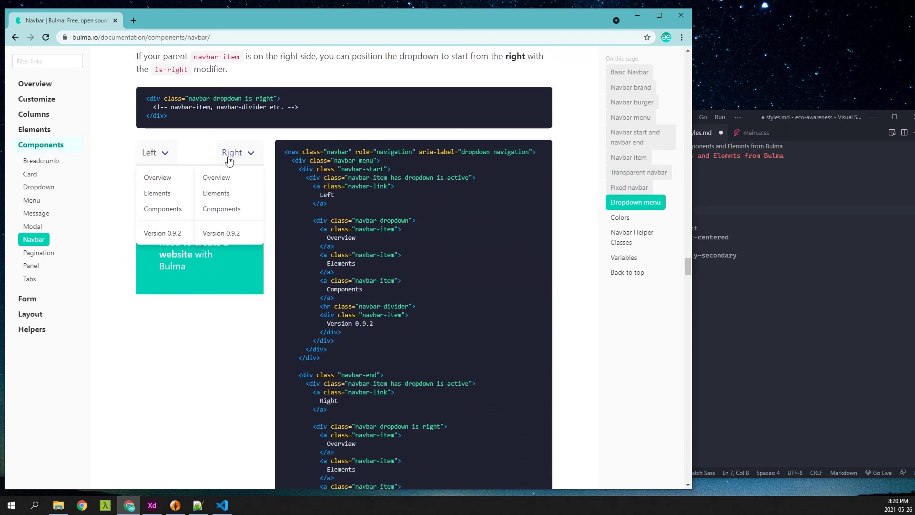
scroll(225, 248, down, 16)
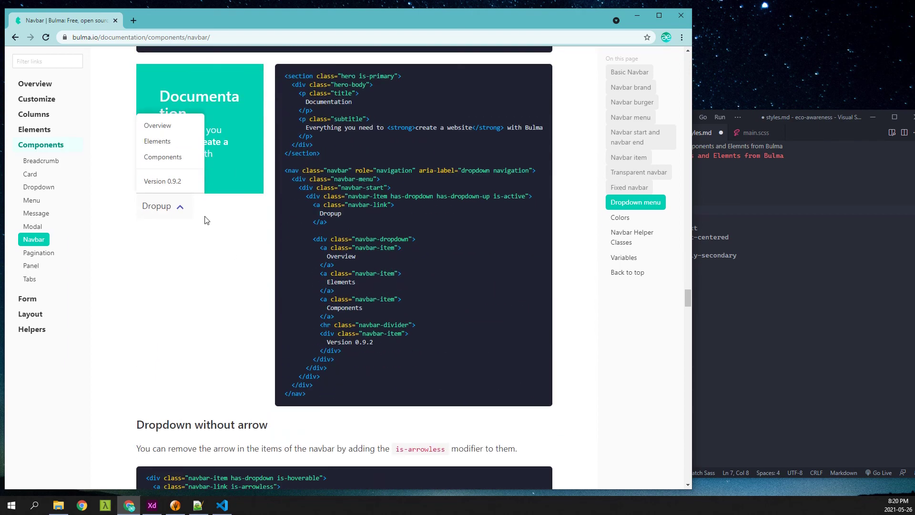
scroll(195, 233, up, 2)
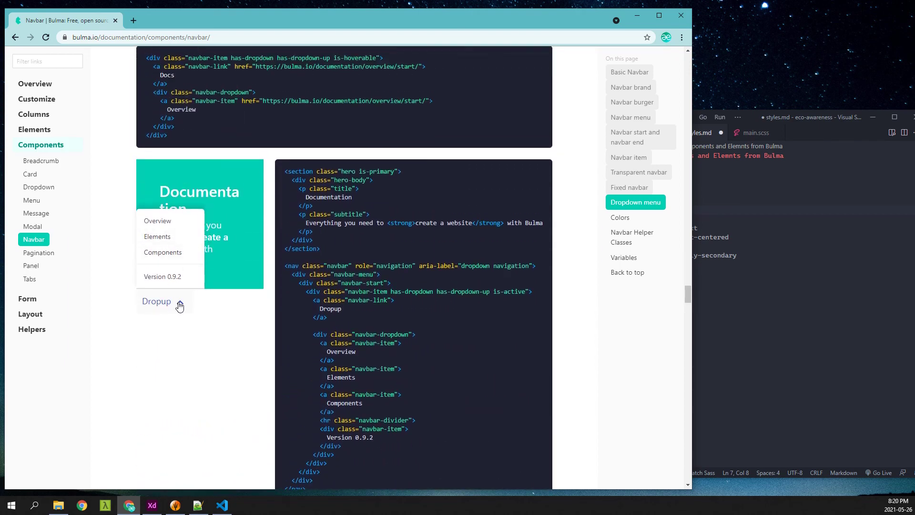
scroll(179, 307, down, 15)
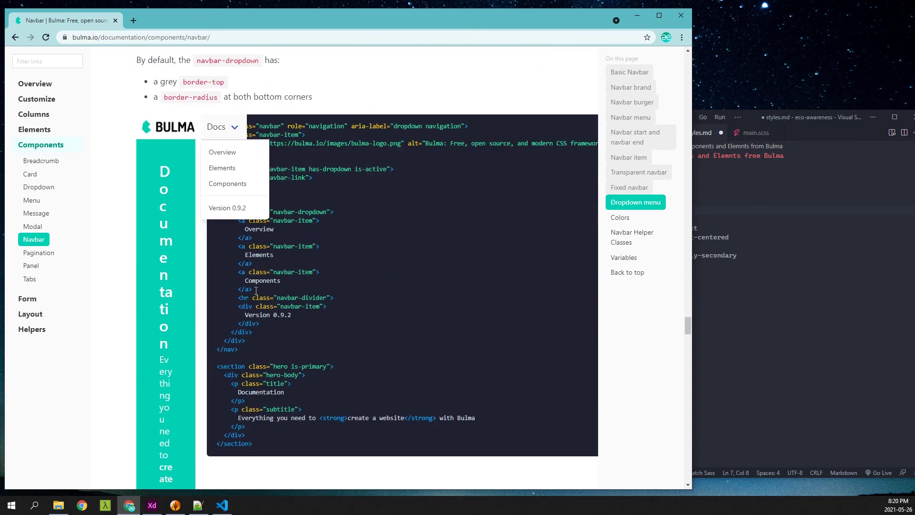
scroll(257, 292, down, 20)
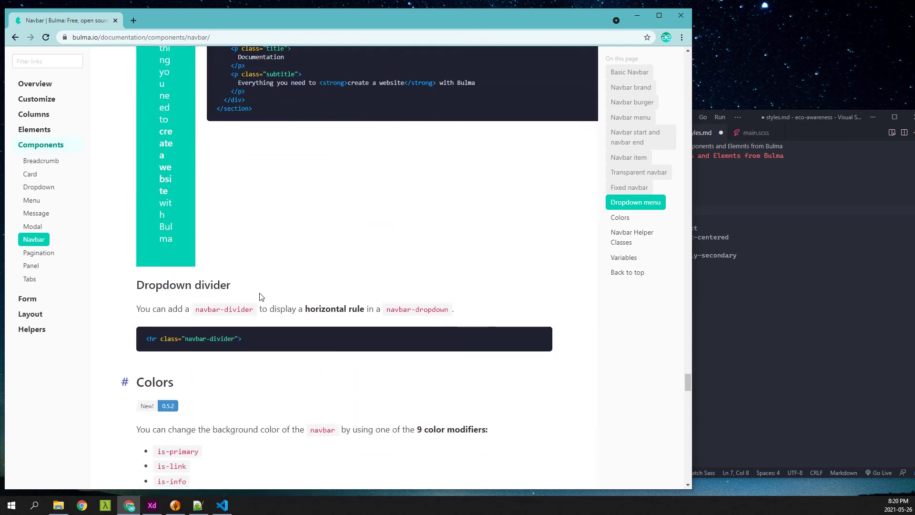
scroll(262, 296, down, 9)
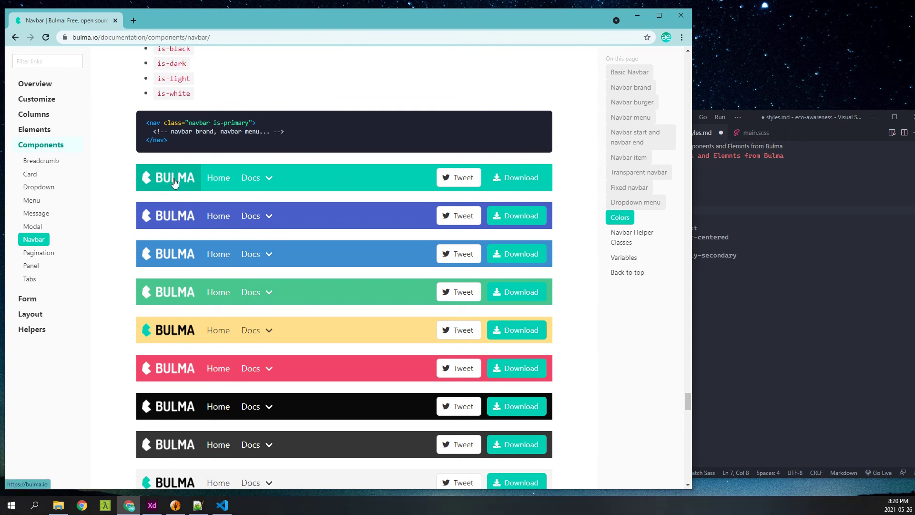
Skim the Navbar helper classes and variables, then open the Card component page.
mouse_move(259, 181)
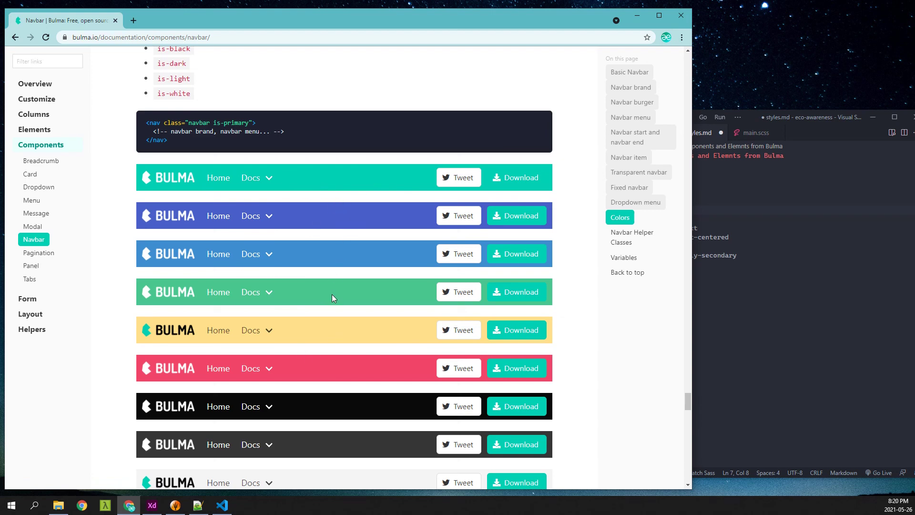
scroll(332, 293, down, 6)
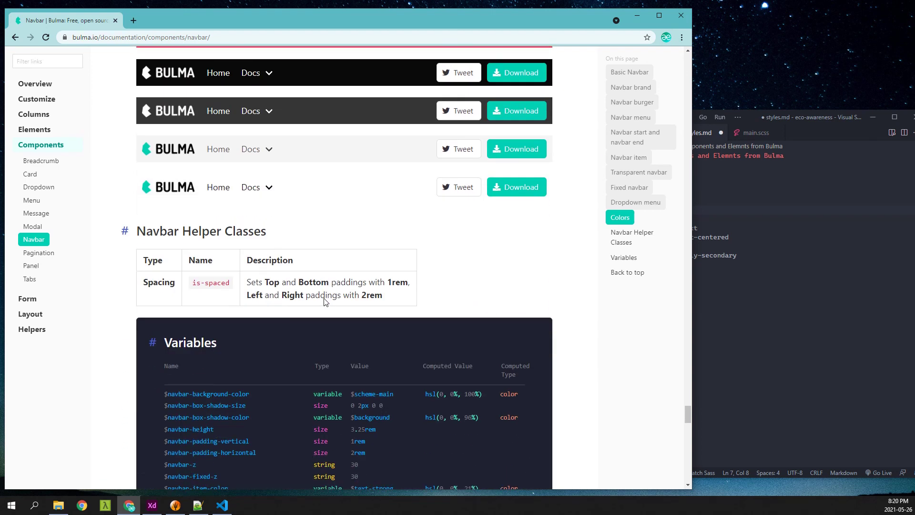
scroll(298, 294, down, 2)
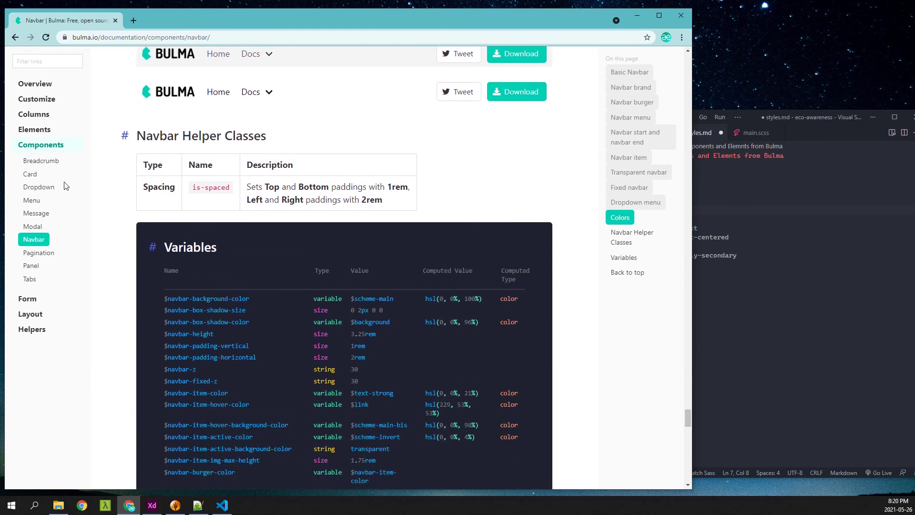
click(29, 175)
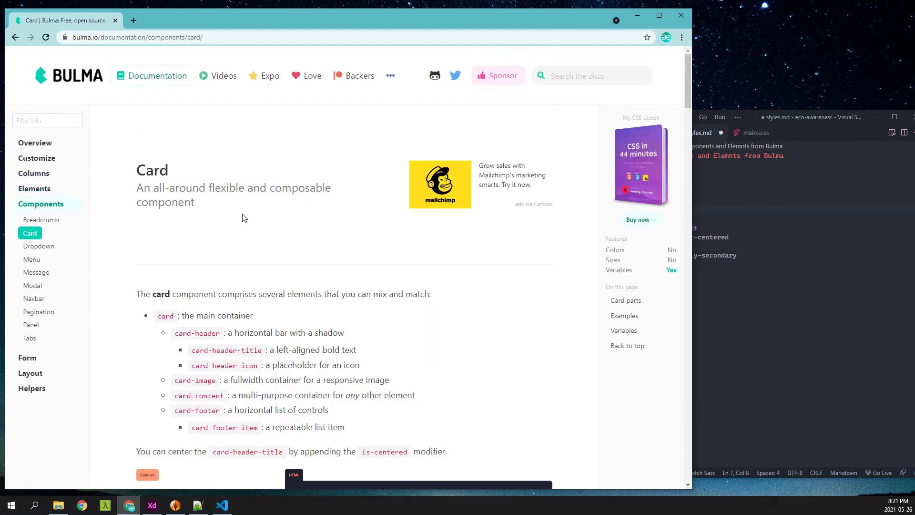
Read Bulma's Card docs through the examples to the $card-color variables, cross-checking the styles.md notes.
click(753, 253)
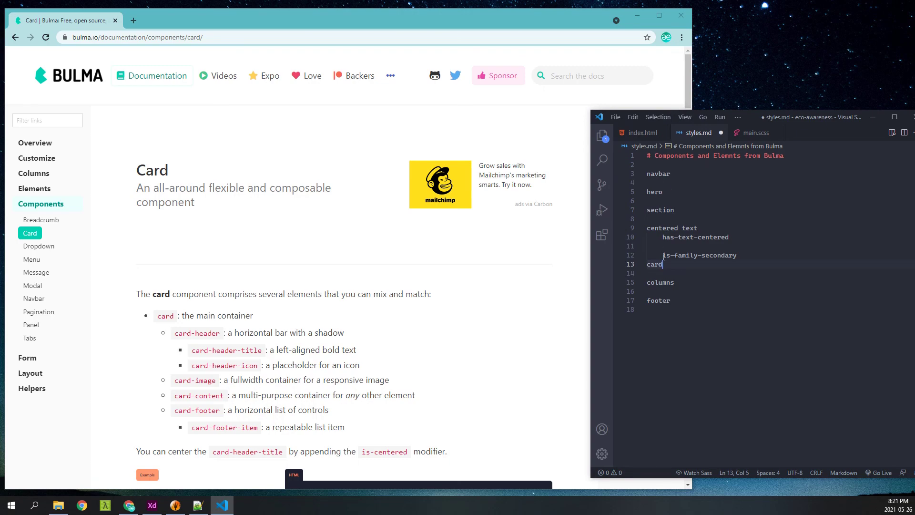
click(252, 261)
scroll(252, 246, down, 4)
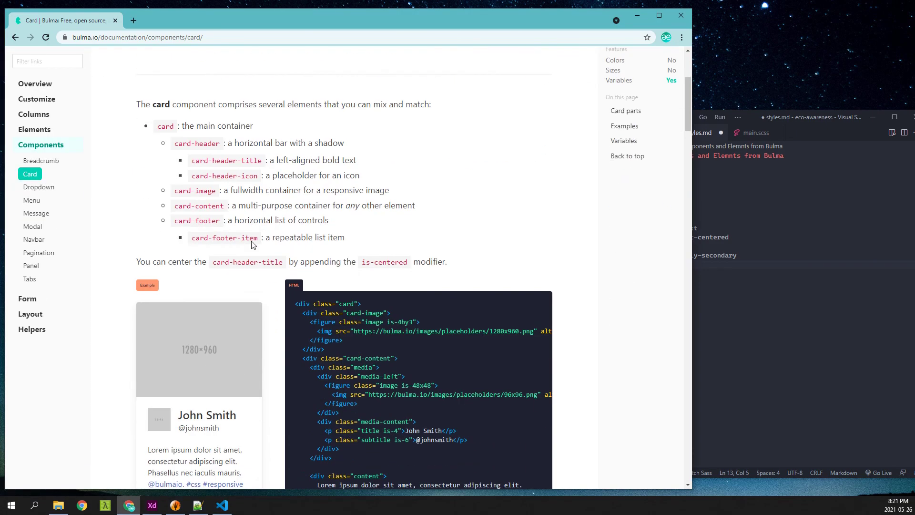
scroll(226, 224, down, 3)
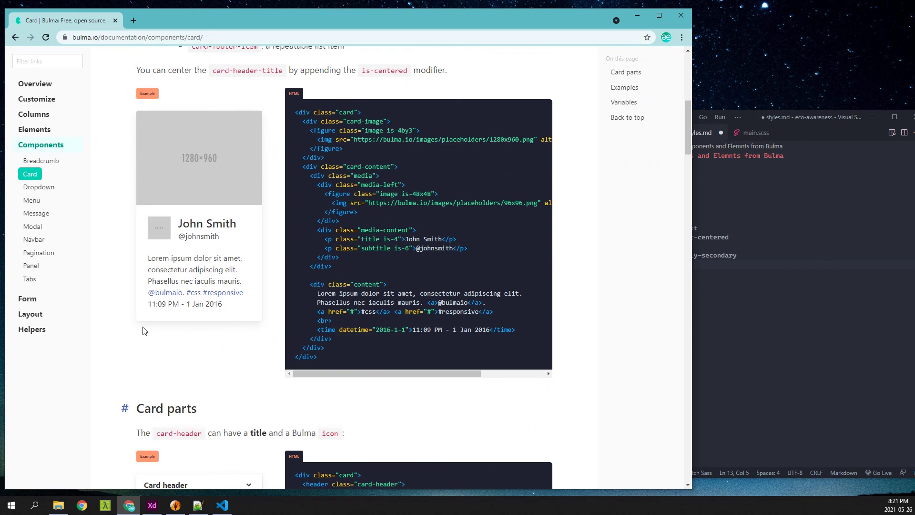
scroll(123, 245, down, 1)
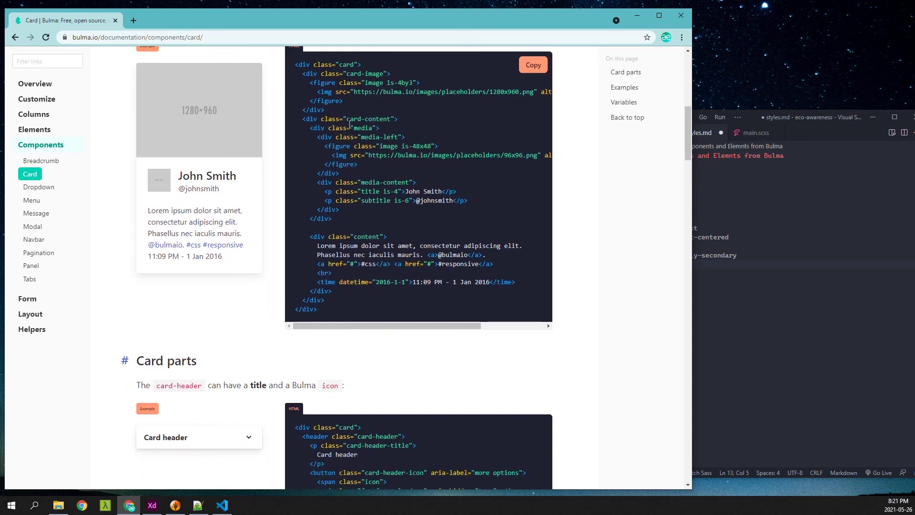
scroll(185, 208, down, 8)
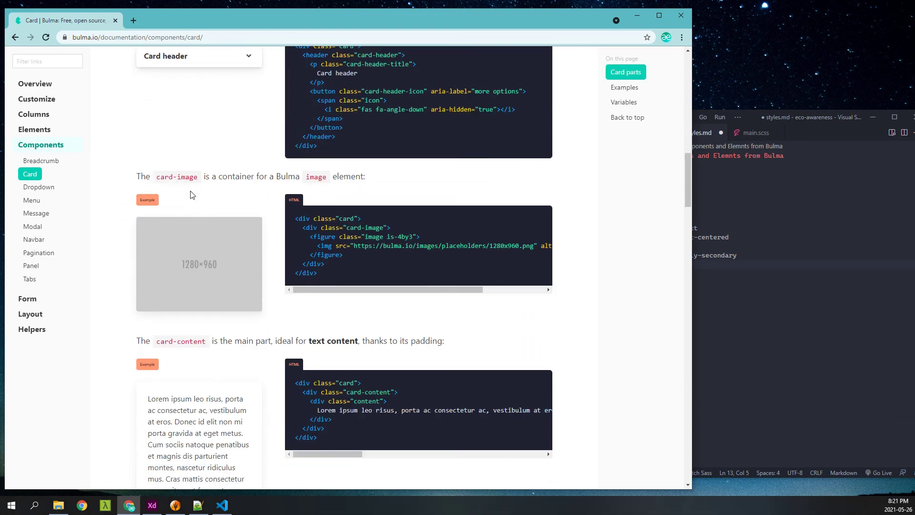
scroll(190, 194, down, 7)
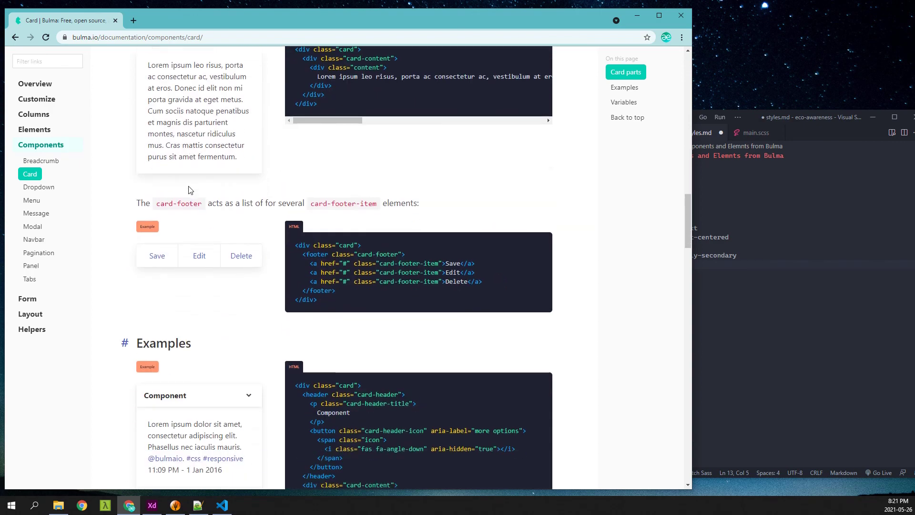
scroll(245, 202, down, 4)
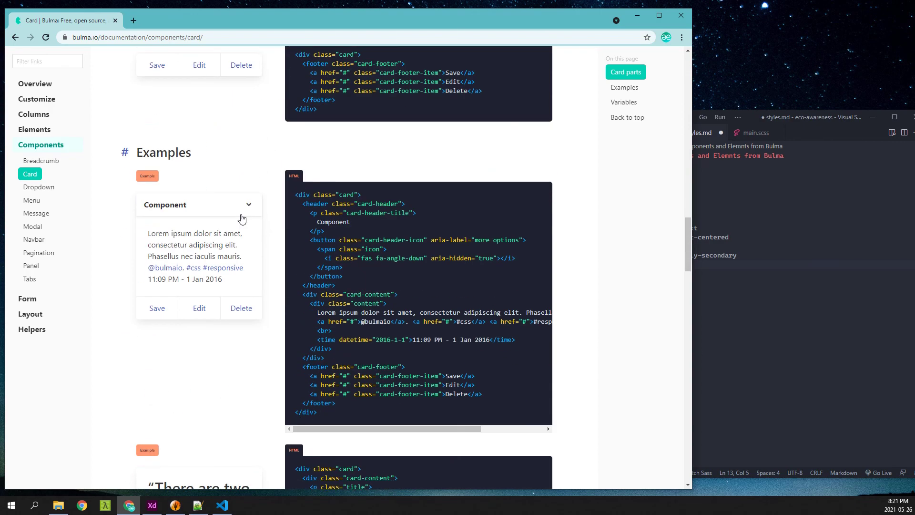
scroll(242, 218, down, 9)
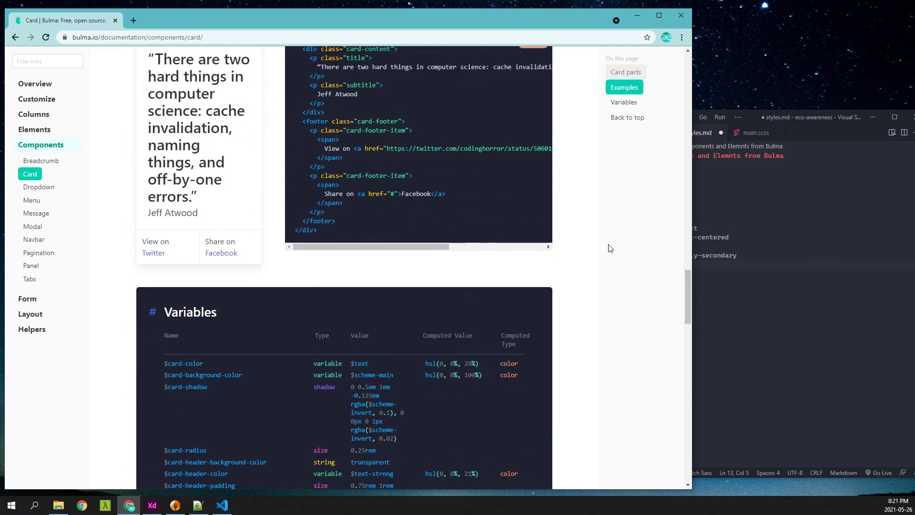
click(731, 266)
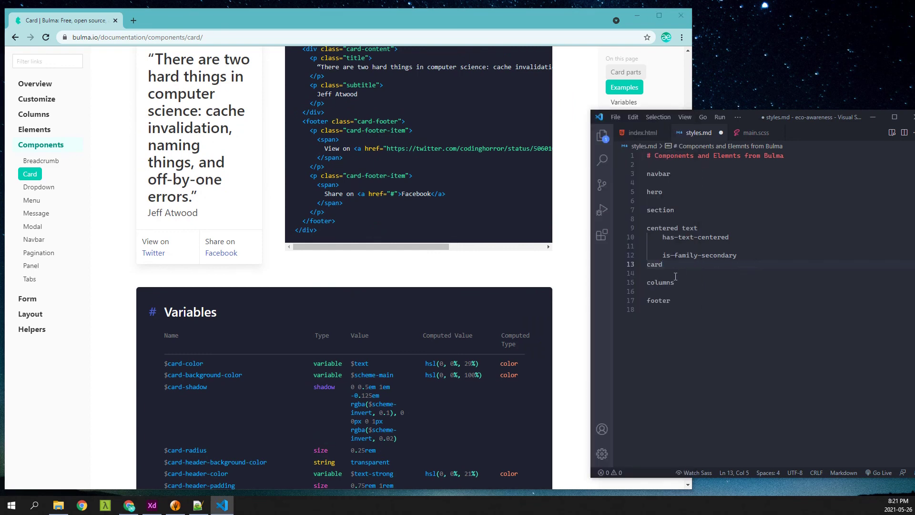